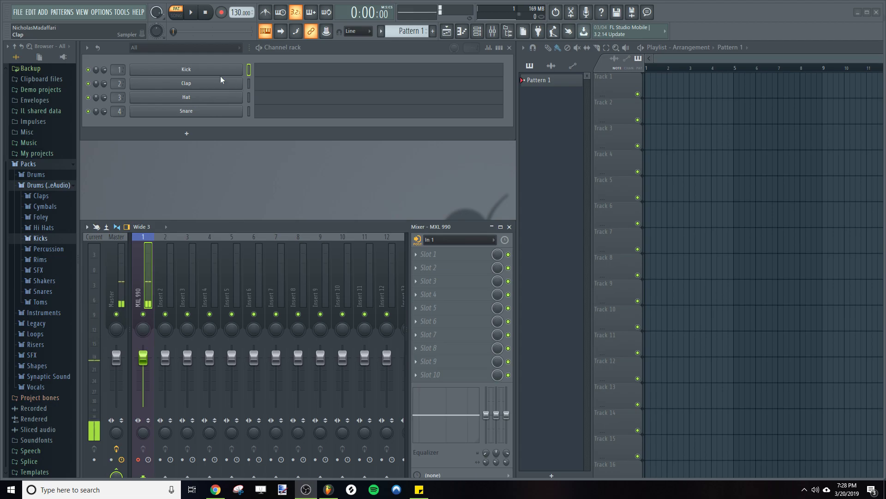
# - Open the Kick channel's piano roll and place its window below the channel rack
pyautogui.click(273, 71)
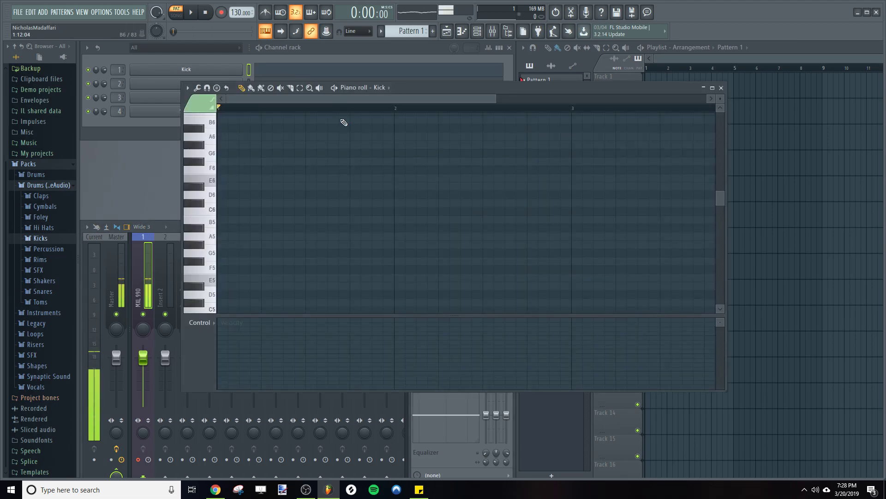
pyautogui.moveTo(440, 91); pyautogui.dragTo(446, 161)
pyautogui.scroll(3, 284, 230)
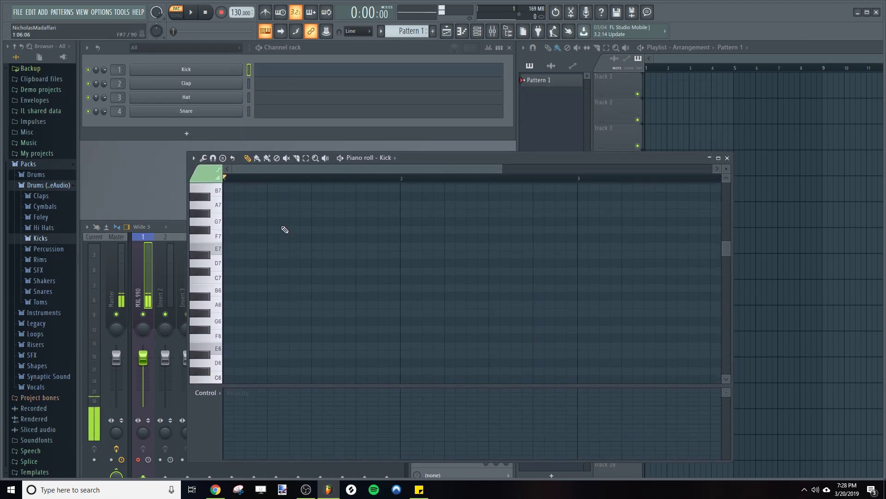
# - Review the piano roll's scale highlighting options, checking root note E and the Major scale
pyautogui.click(194, 158)
pyautogui.moveTo(209, 169)
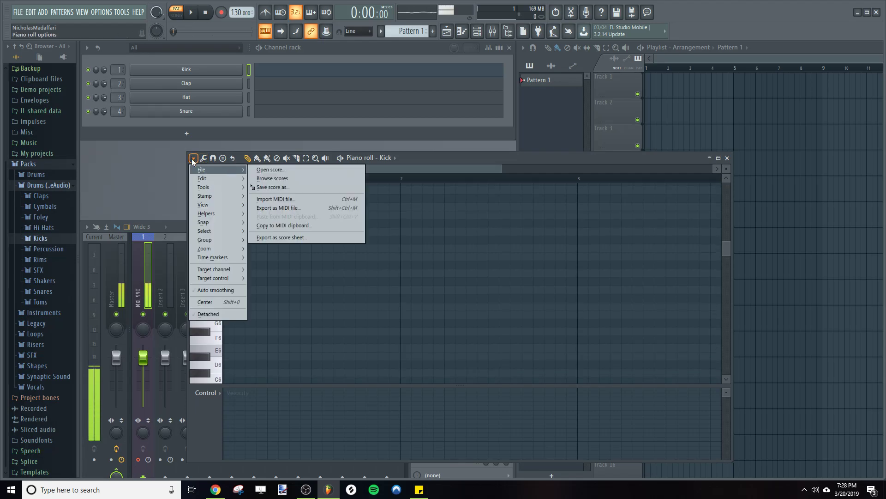
pyautogui.moveTo(231, 213)
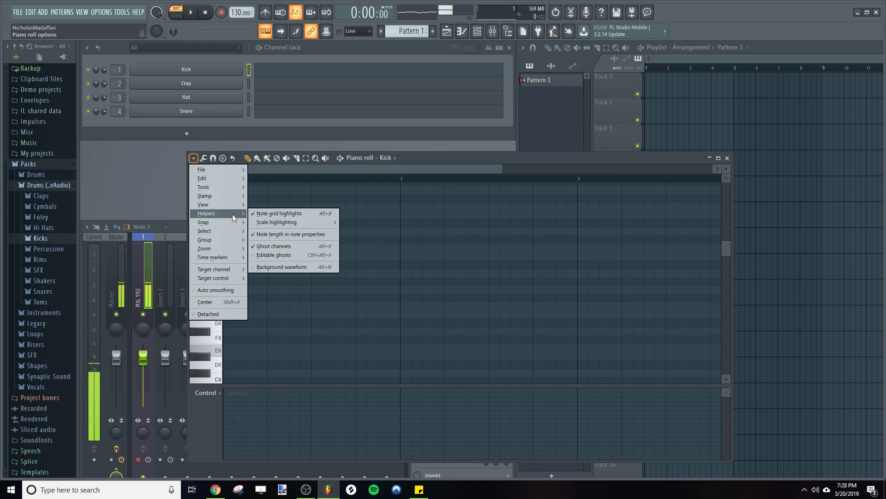
pyautogui.moveTo(294, 226)
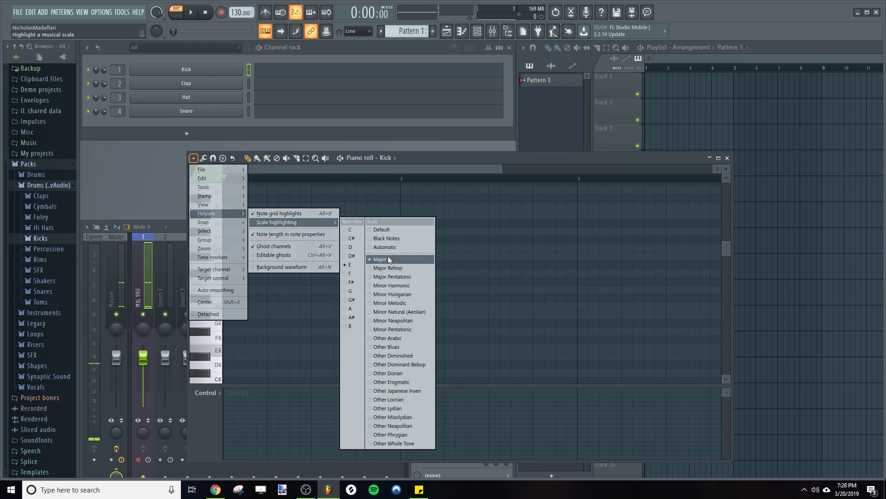
pyautogui.click(350, 266)
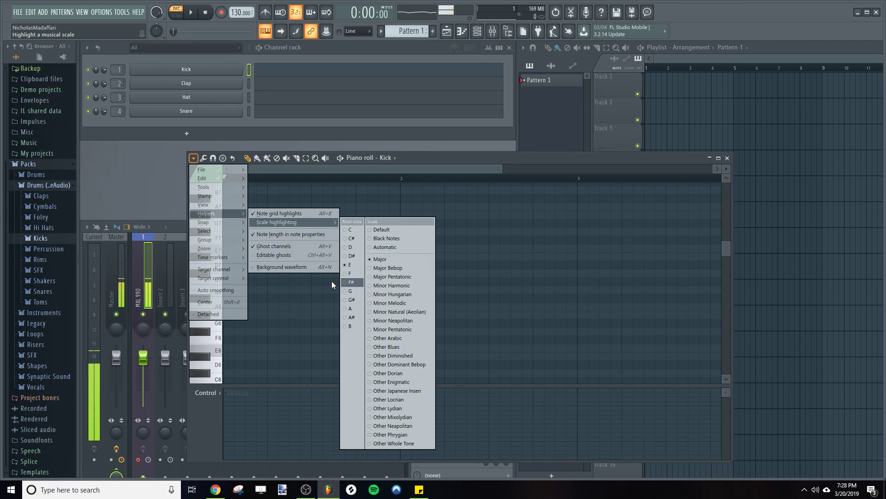
pyautogui.click(291, 290)
pyautogui.rightClick(296, 291)
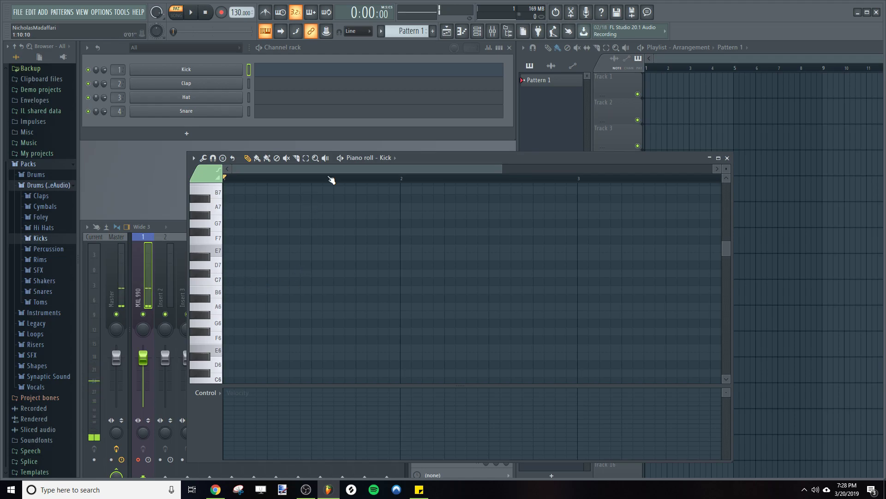
# - Move the piano roll aside and open the Kick channel's sample in the Edison audio editor
pyautogui.moveTo(426, 160); pyautogui.dragTo(452, 150)
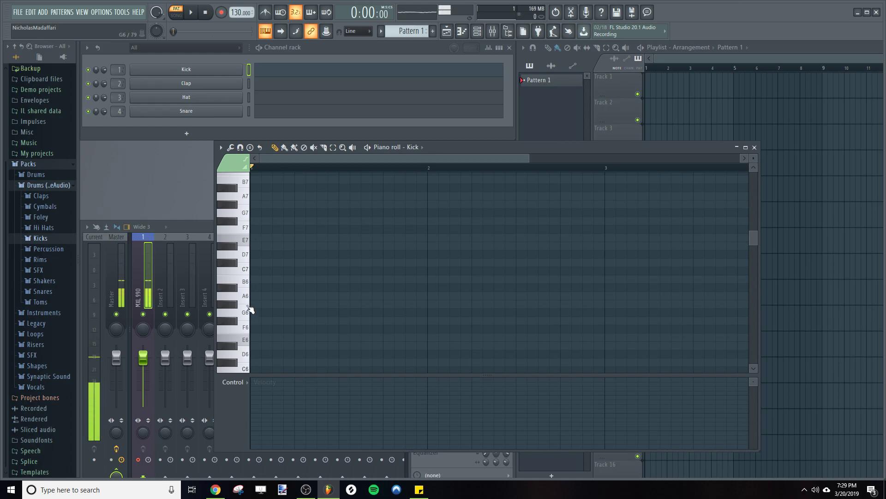
pyautogui.moveTo(467, 154); pyautogui.dragTo(526, 153)
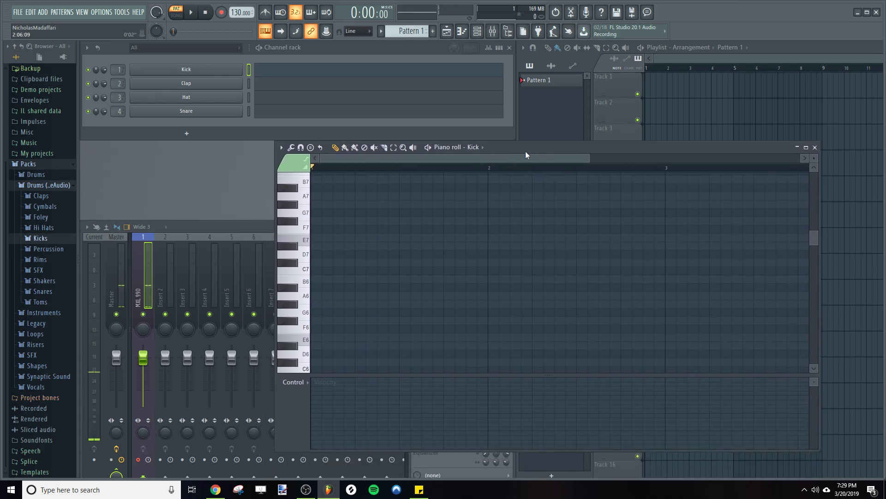
pyautogui.click(175, 71)
pyautogui.moveTo(199, 125); pyautogui.dragTo(173, 150)
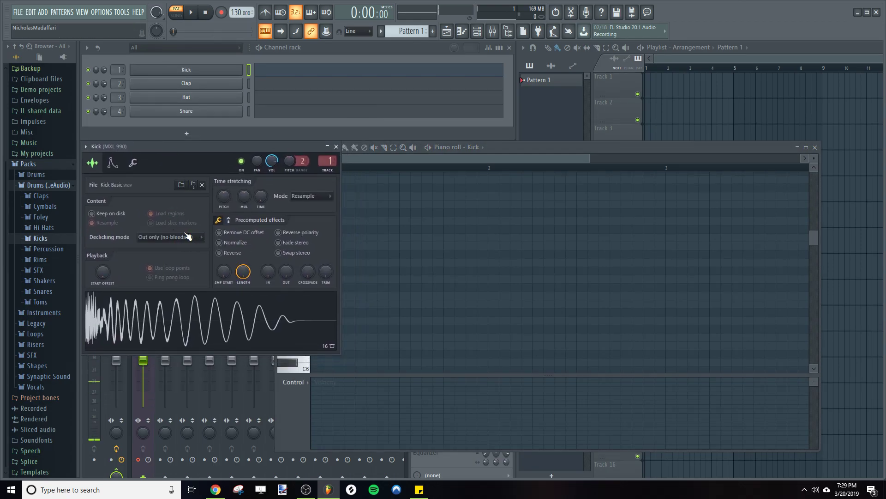
pyautogui.rightClick(187, 318)
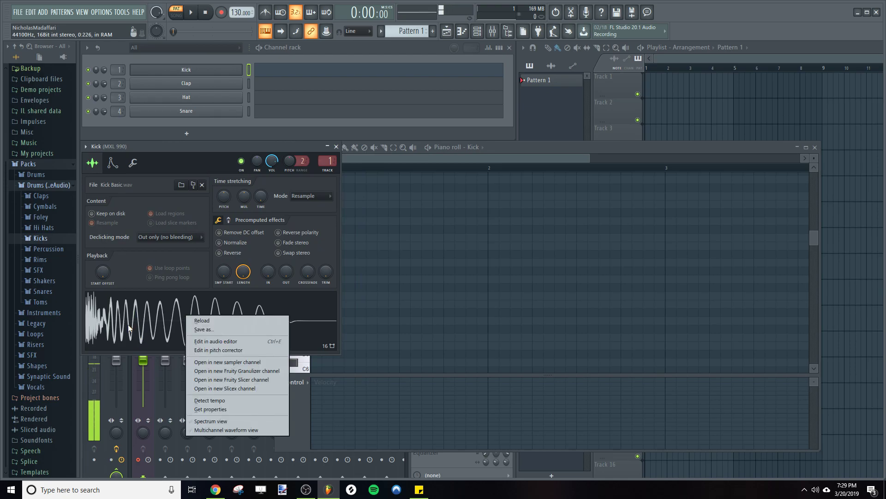
pyautogui.click(210, 342)
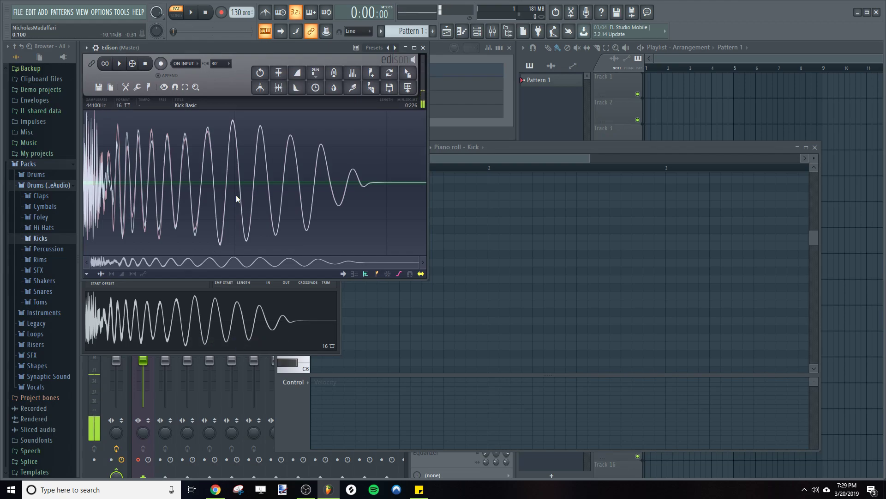
# - Detect the pitch regions of the Kick Basic sample in Edison
pyautogui.moveTo(236, 46); pyautogui.dragTo(501, 129)
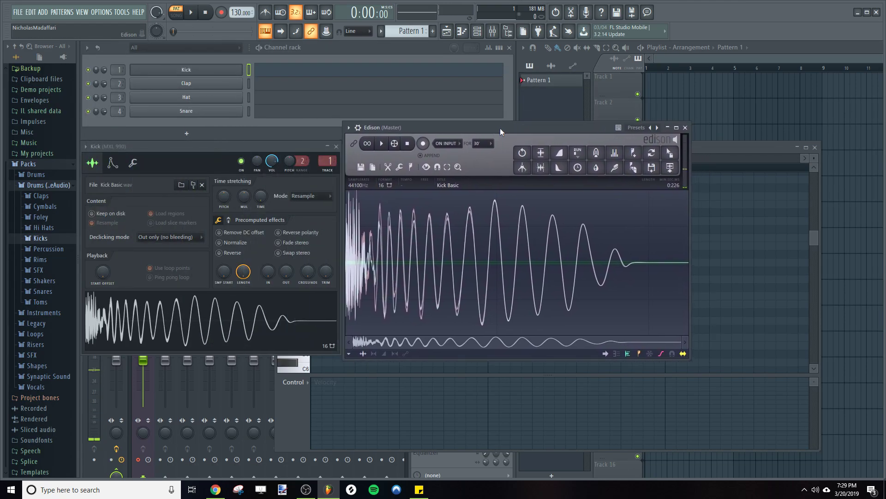
pyautogui.rightClick(430, 217)
pyautogui.moveTo(453, 262)
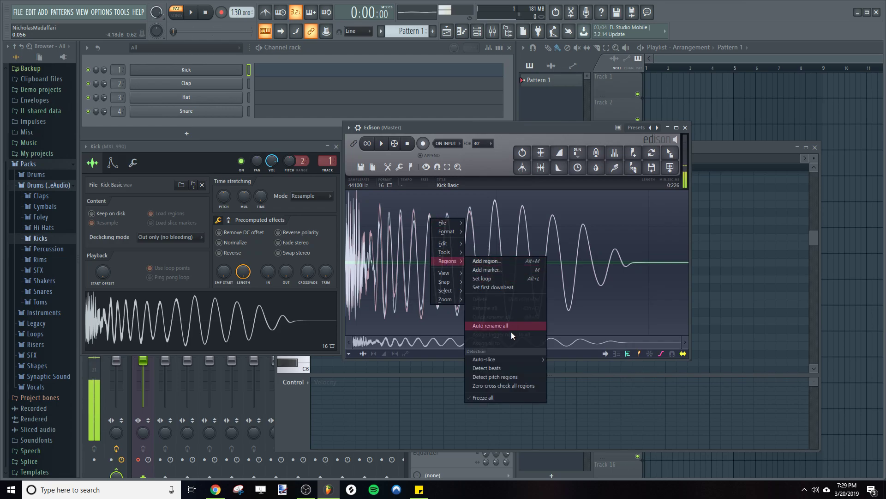
pyautogui.click(506, 375)
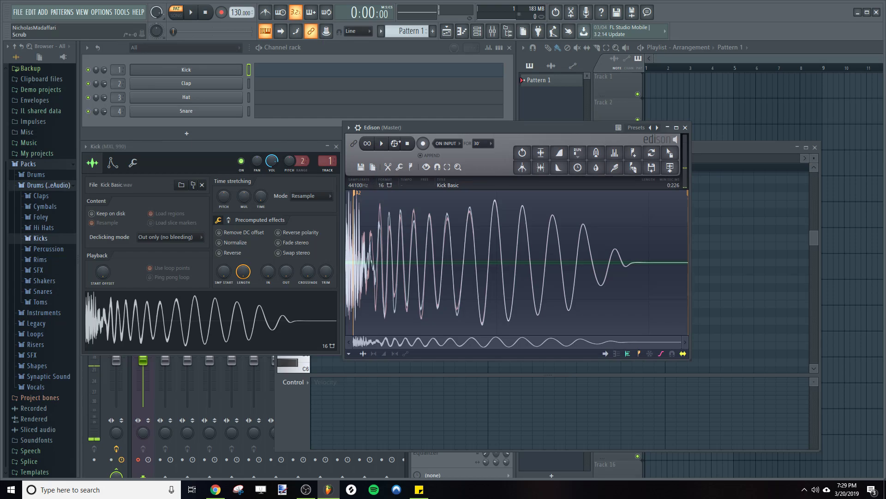
# - Compare the kick's detected pitch with the piano roll's keys side by side and close Edison
pyautogui.moveTo(409, 127)
pyautogui.mouseDown()
pyautogui.moveTo(366, 179)
pyautogui.moveTo(185, 97)
pyautogui.moveTo(153, 65)
pyautogui.mouseUp()
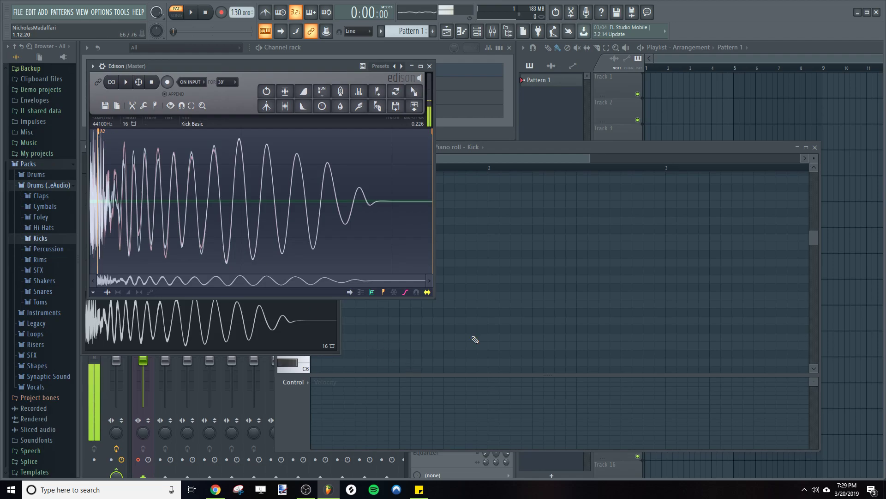
pyautogui.moveTo(496, 150); pyautogui.dragTo(548, 105)
pyautogui.scroll(-1, 360, 263)
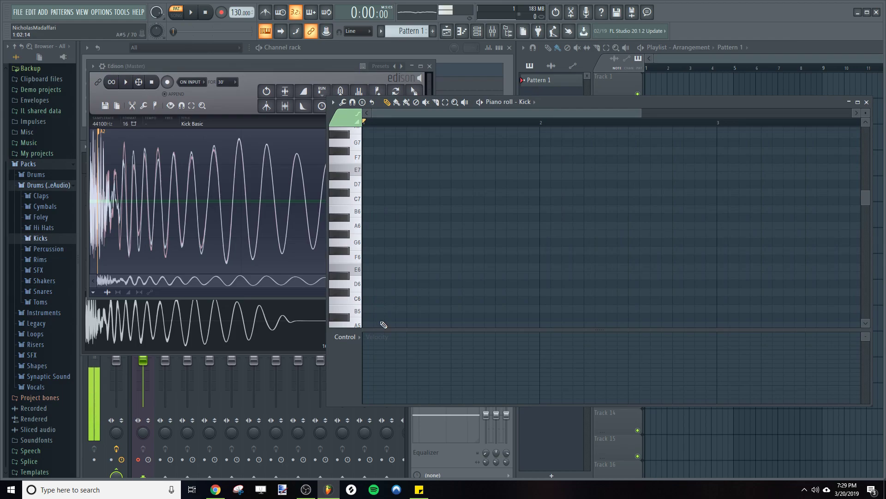
pyautogui.scroll(-1, 442, 280)
pyautogui.scroll(-1, 429, 273)
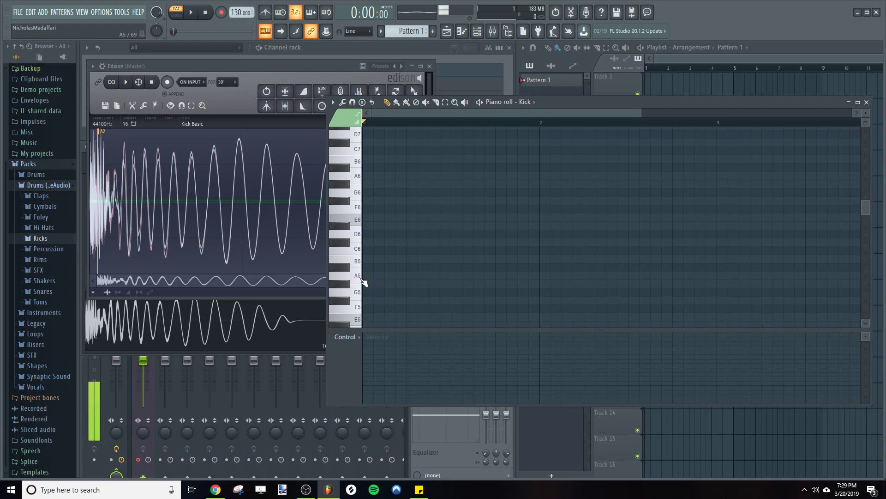
pyautogui.click(430, 66)
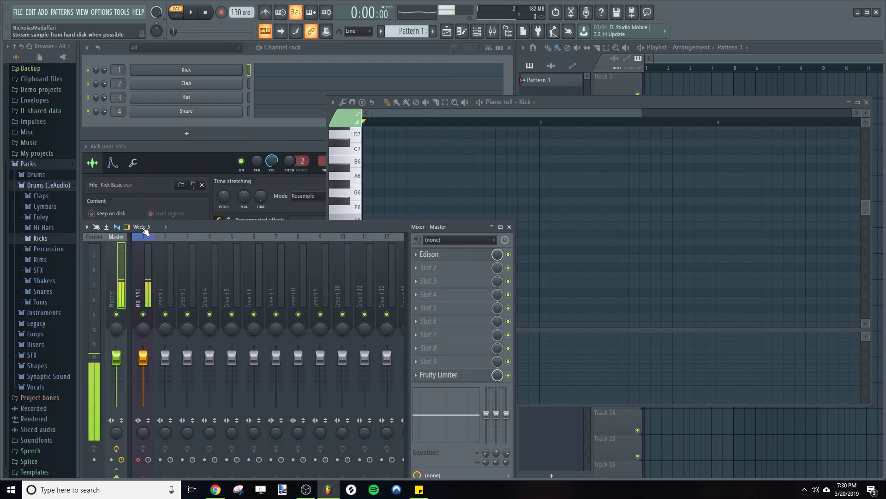
# - Expand the Kicks pack folder and its subfolder of mhak kicks labelled by key
pyautogui.click(52, 239)
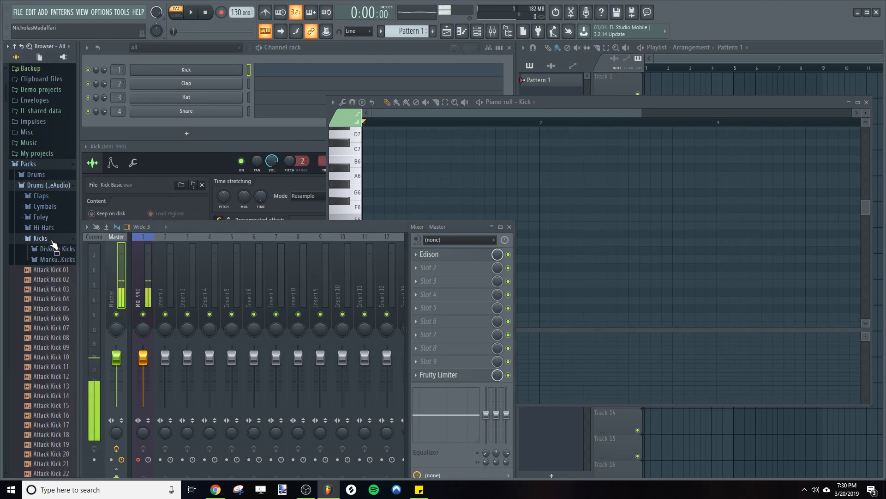
pyautogui.scroll(-10, 46, 281)
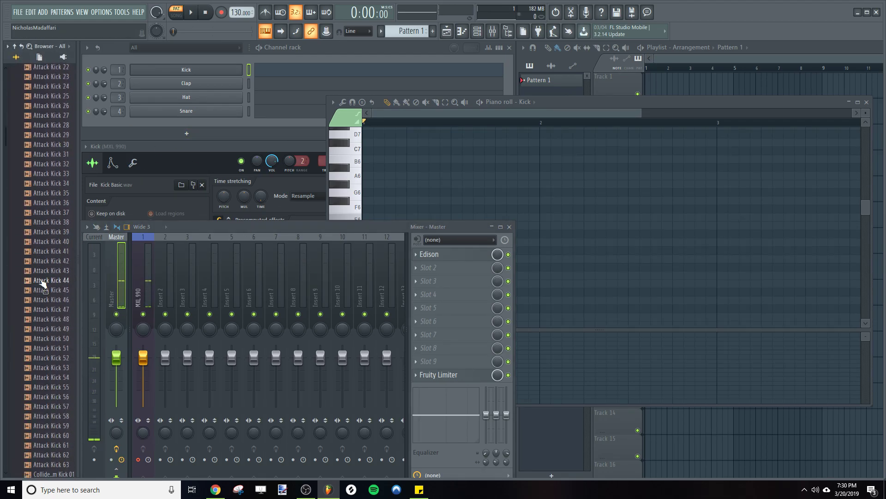
pyautogui.scroll(12, 48, 284)
pyautogui.scroll(-3, 67, 296)
pyautogui.click(64, 229)
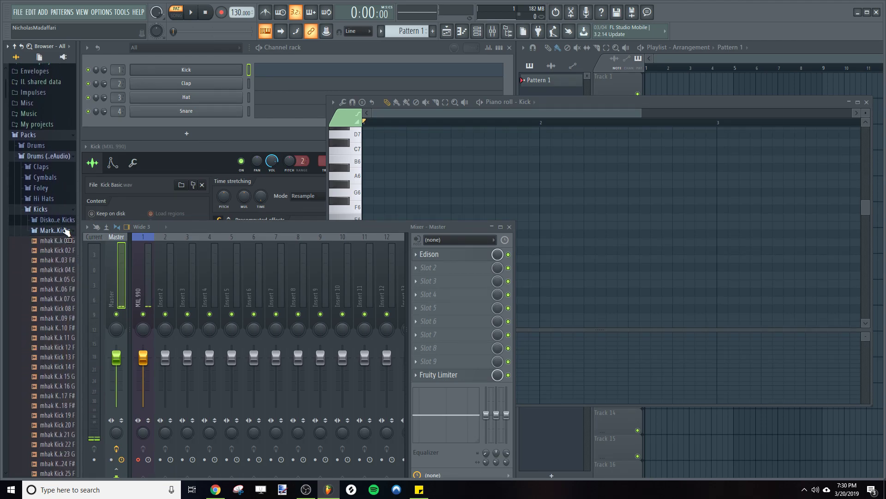
pyautogui.scroll(-3, 43, 248)
pyautogui.scroll(1, 44, 248)
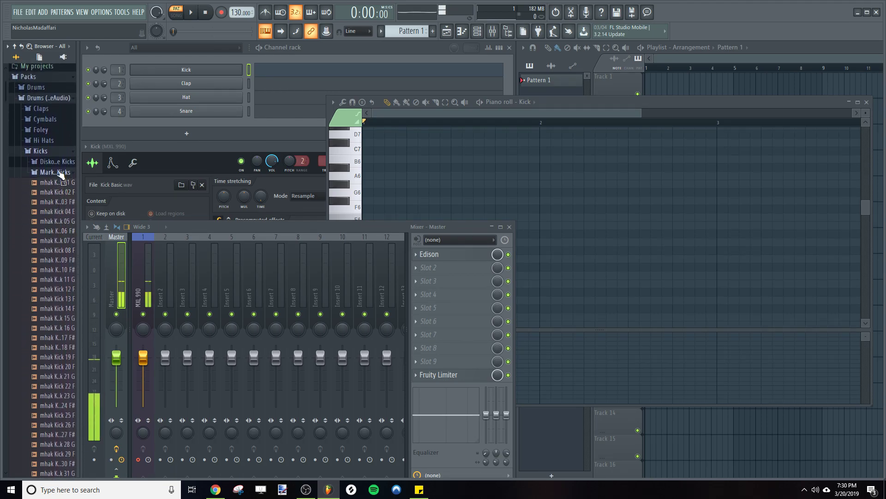
# - Audition several mhak kick samples, including mhak Kick 14 F
pyautogui.click(62, 294)
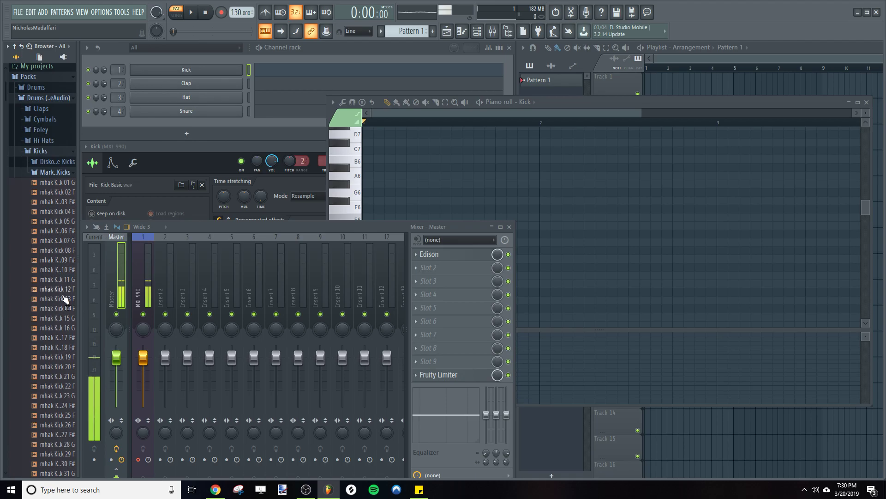
pyautogui.click(58, 347)
pyautogui.click(64, 327)
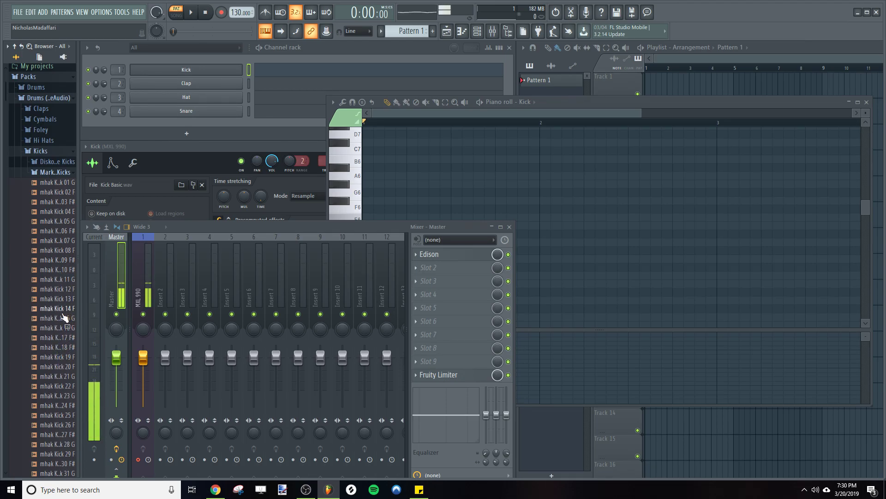
pyautogui.click(58, 309)
pyautogui.click(54, 310)
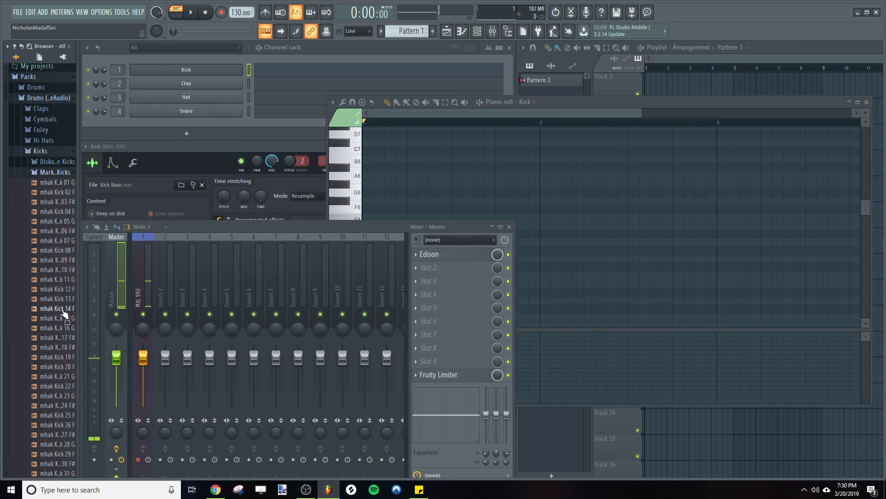
pyautogui.click(66, 311)
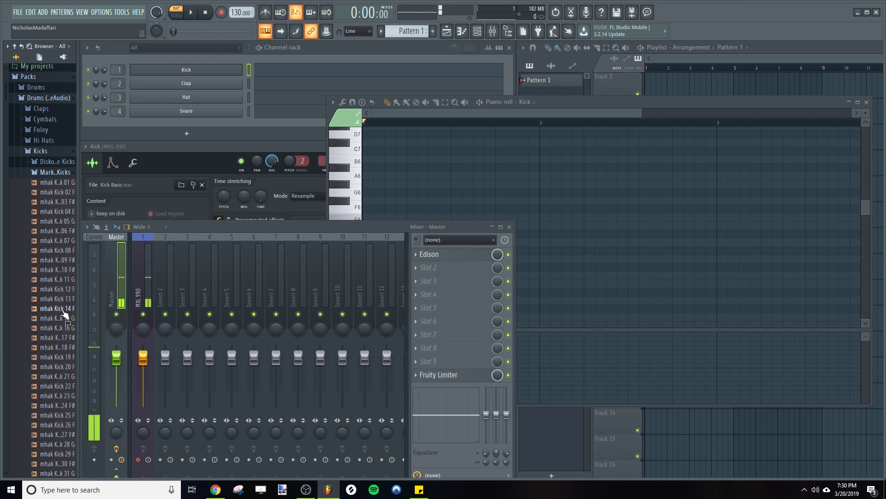
# - Check the F5 key in the piano roll and replace the Kick channel's sample with mhak Kick 19 F
pyautogui.click(549, 115)
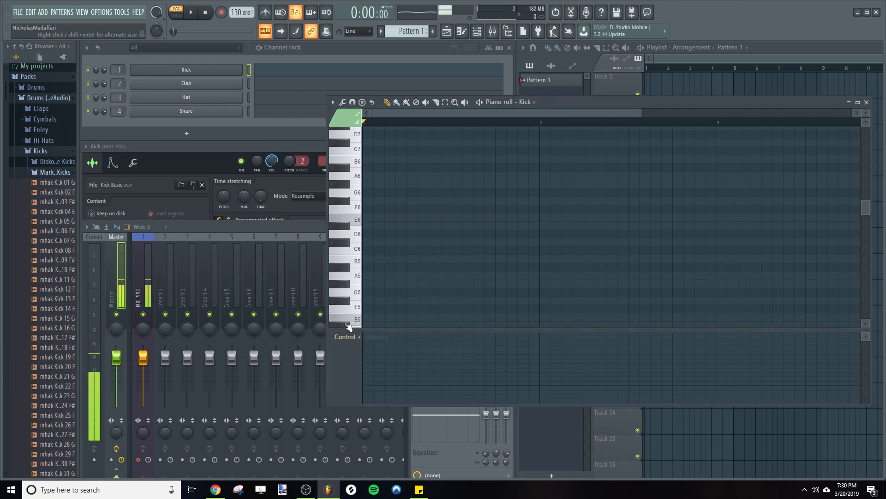
pyautogui.scroll(-2, 349, 326)
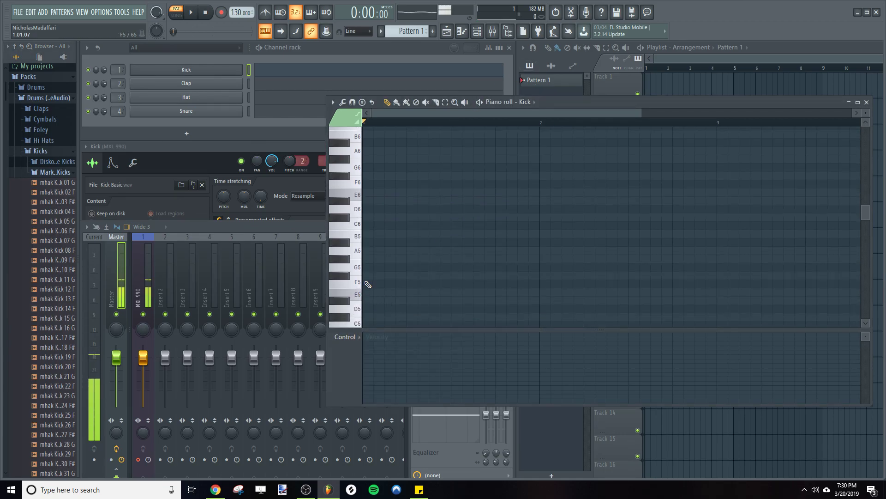
pyautogui.click(358, 287)
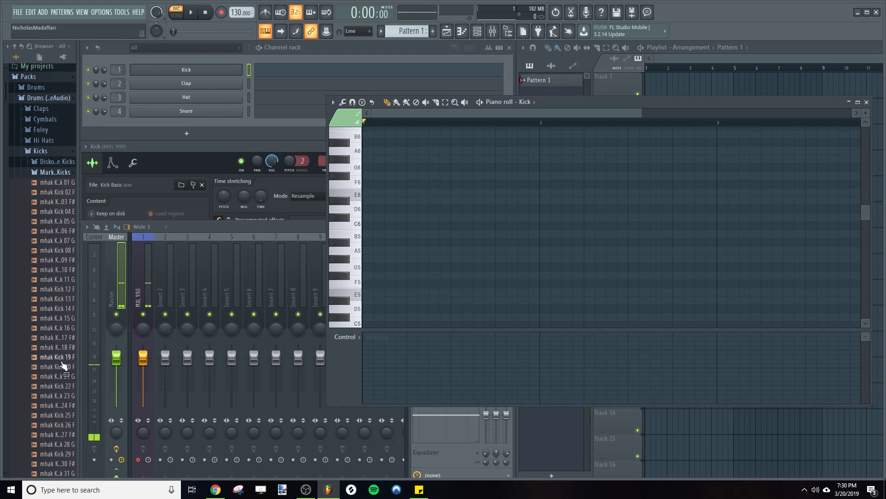
pyautogui.click(63, 359)
pyautogui.moveTo(65, 362); pyautogui.dragTo(185, 72)
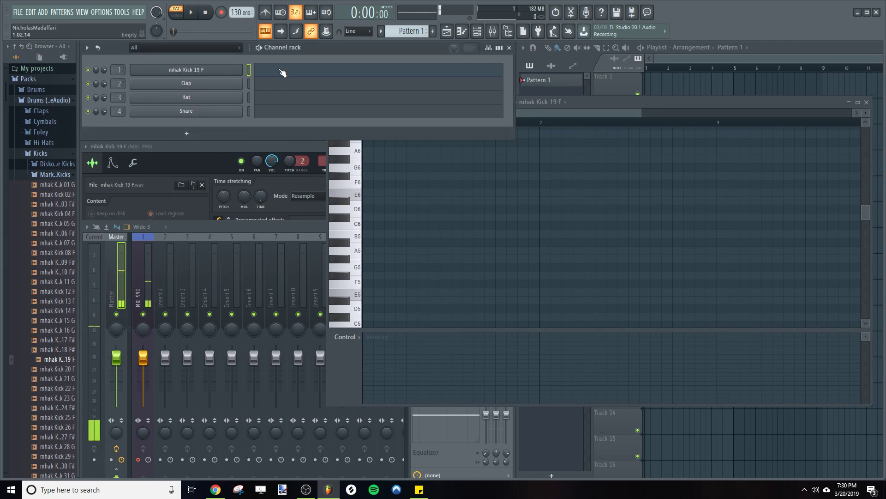
# - Show the mhak Kick 19 F channel's sampler settings and open its sample in the Edison audio editor
pyautogui.click(306, 147)
pyautogui.click(224, 72)
pyautogui.click(224, 72)
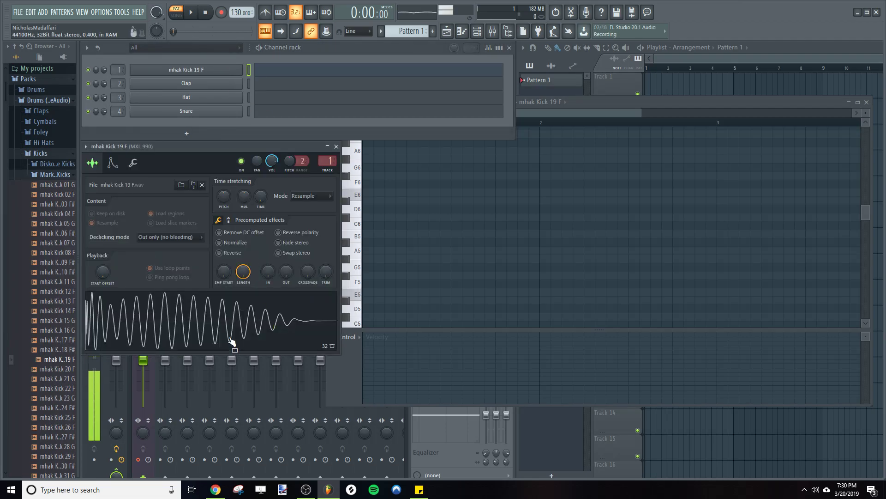
pyautogui.rightClick(230, 340)
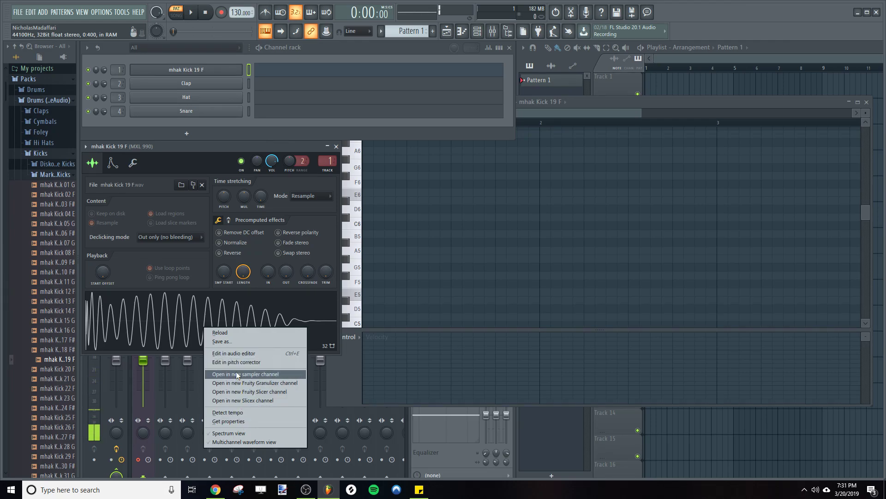
pyautogui.click(229, 354)
# - Detect the pitch regions of the mhak Kick 19 F sample in Edison, inspect the detected note label, and close the editor
pyautogui.rightClick(304, 182)
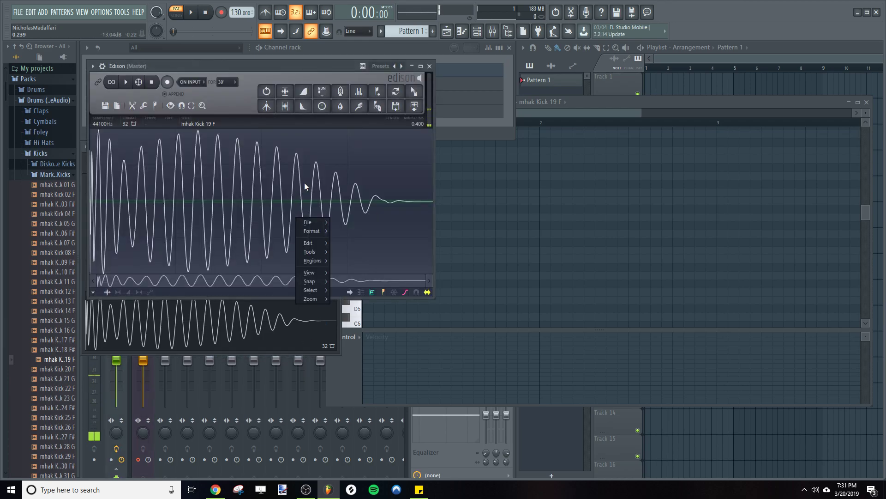
pyautogui.moveTo(310, 262)
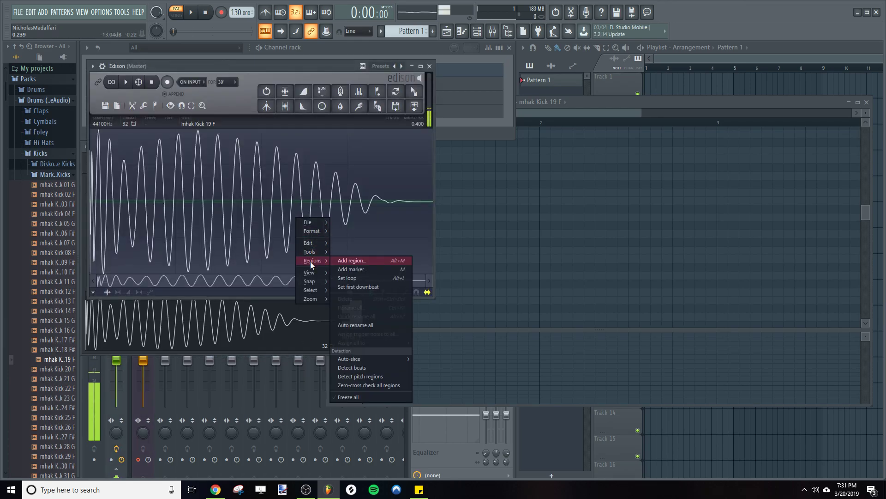
pyautogui.click(362, 377)
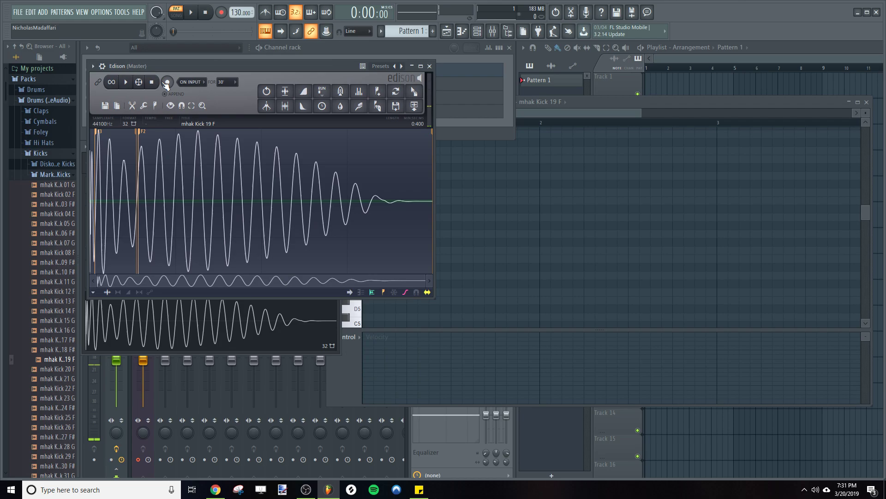
pyautogui.moveTo(173, 64)
pyautogui.mouseDown()
pyautogui.moveTo(201, 178)
pyautogui.moveTo(193, 152)
pyautogui.mouseUp()
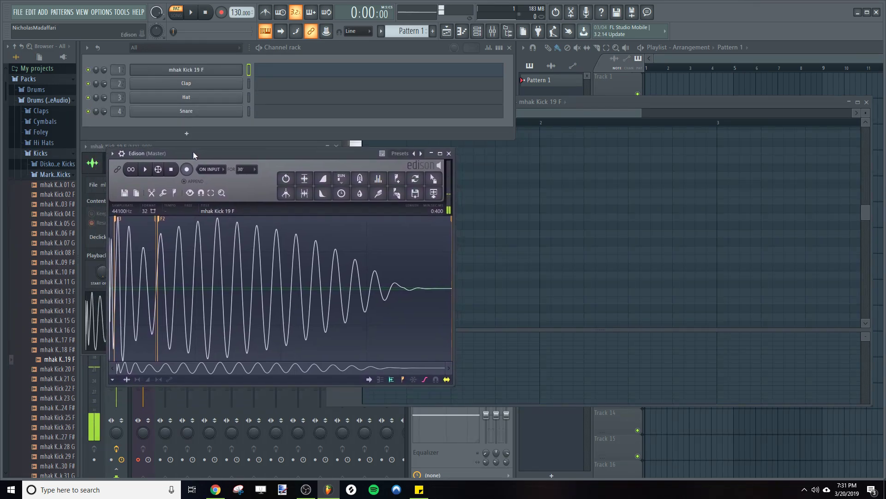
pyautogui.click(162, 220)
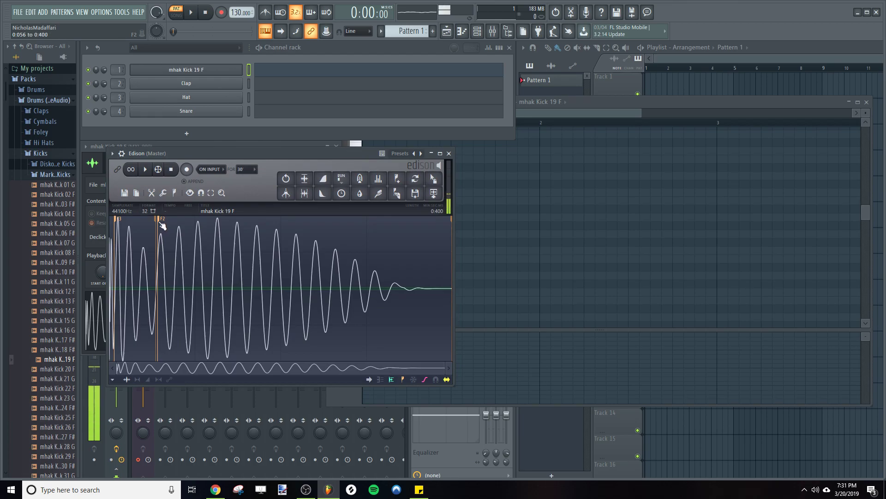
pyautogui.click(448, 153)
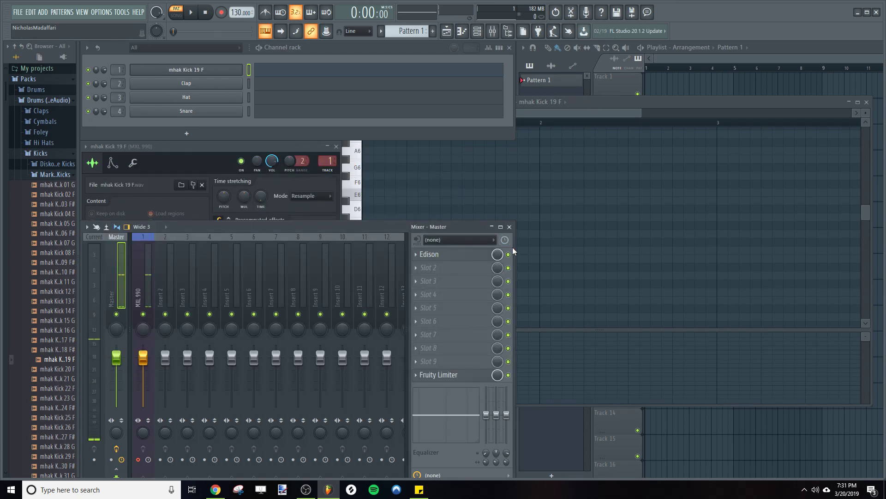
# - Narrow the mixer and shift the piano roll aside so the kick's sampler settings are fully shown in front
pyautogui.moveTo(512, 247); pyautogui.dragTo(330, 247)
pyautogui.click(643, 104)
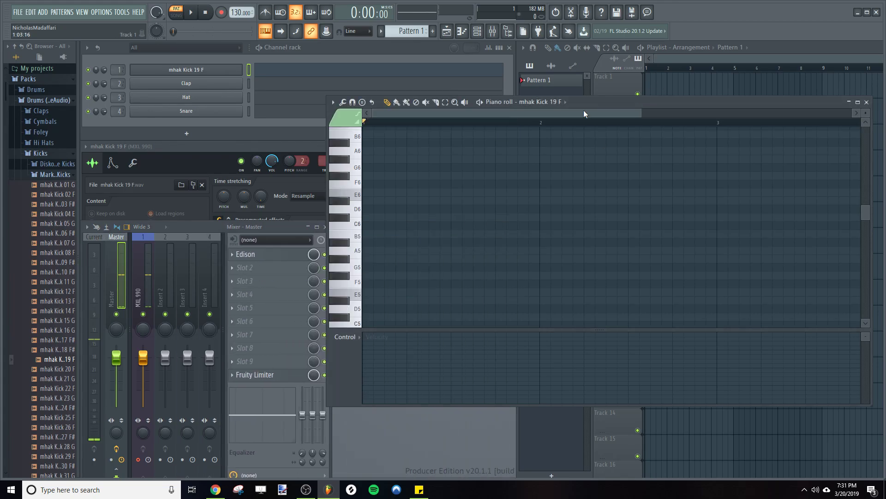
pyautogui.moveTo(594, 105); pyautogui.dragTo(610, 113)
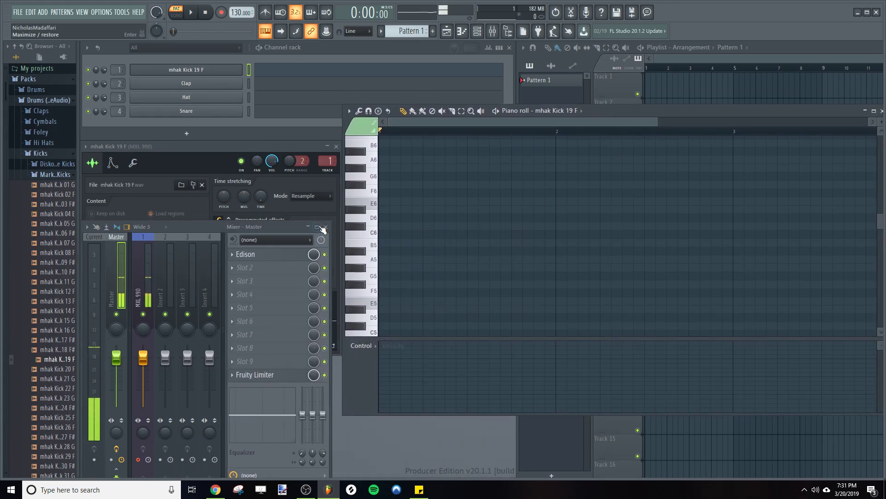
pyautogui.click(206, 147)
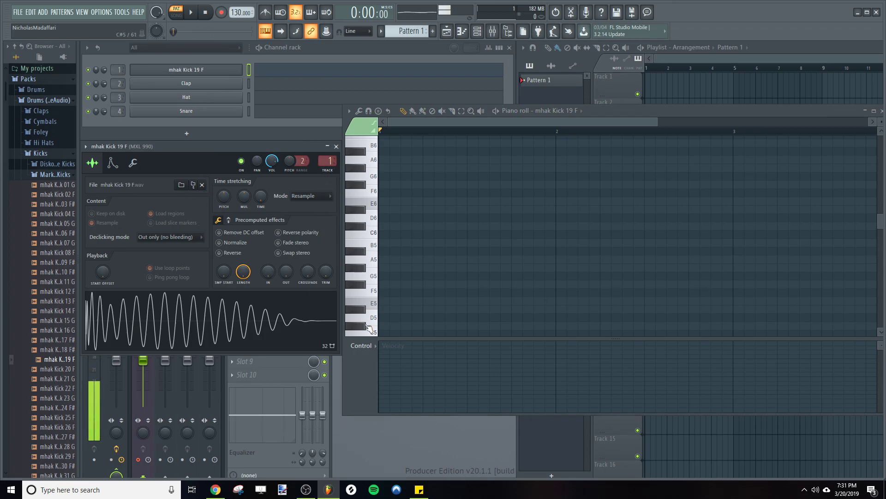
# - Audition the mhak Kick 19 F sample and locate the E5, F5 and F#5 keys in the piano roll
pyautogui.click(376, 296)
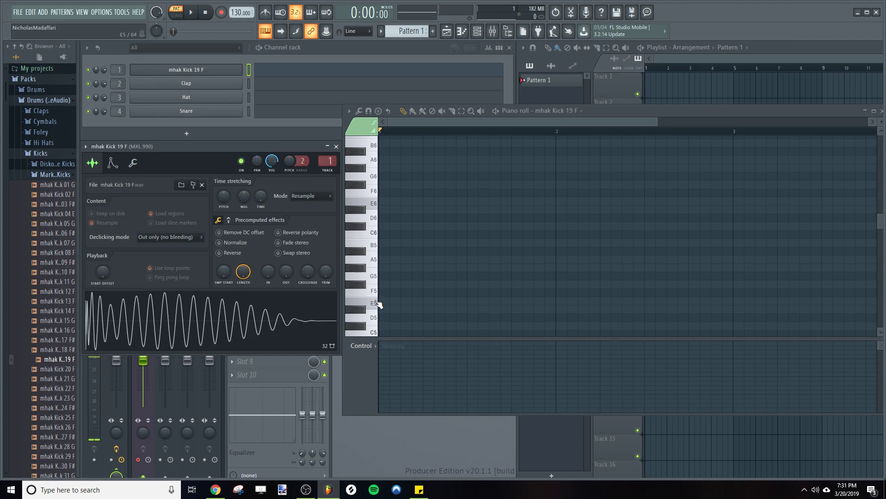
pyautogui.click(361, 218)
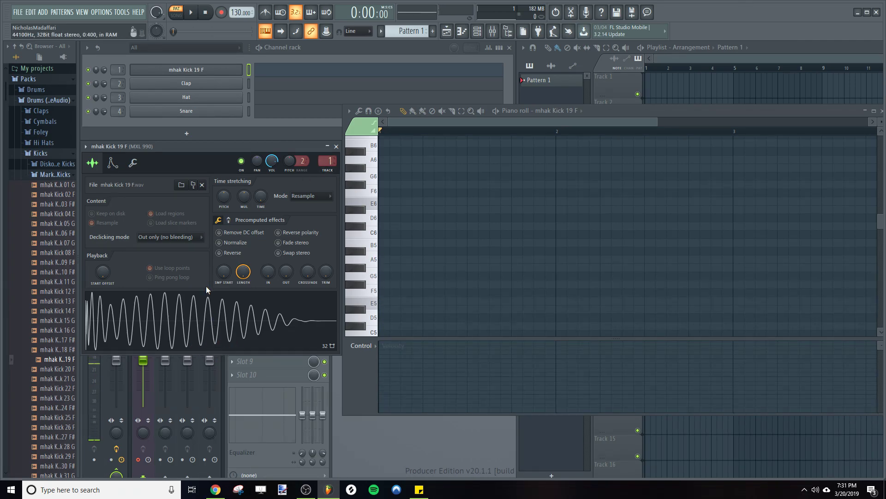
pyautogui.click(206, 319)
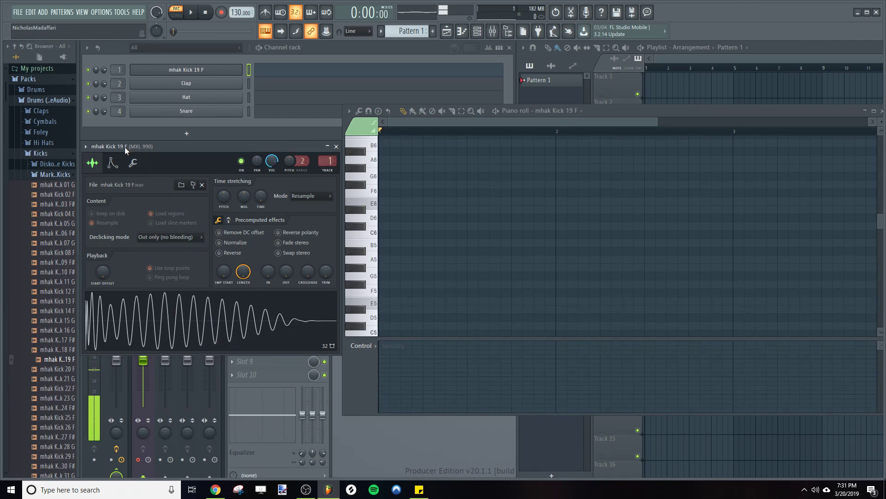
pyautogui.click(375, 295)
pyautogui.click(380, 292)
pyautogui.click(380, 290)
pyautogui.click(365, 286)
pyautogui.click(365, 289)
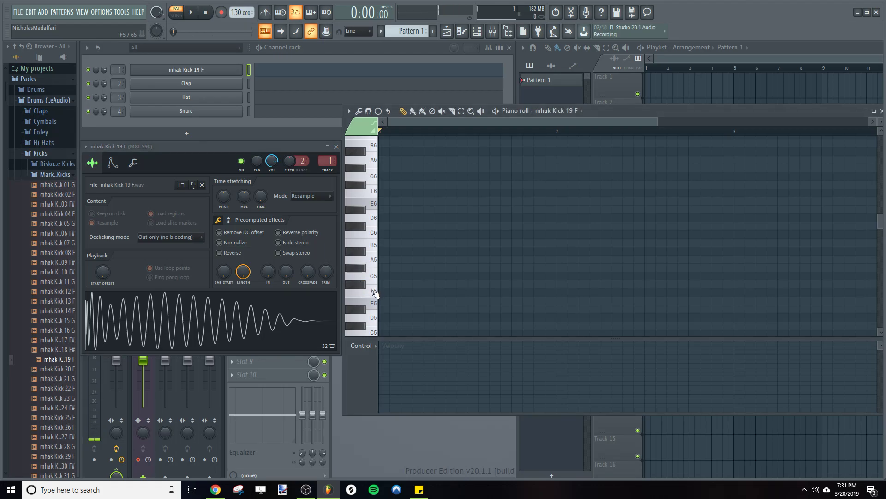
# - Examine the piano roll keys from F5 down through E5 and D#5 to compare their semitone distances
pyautogui.click(374, 302)
pyautogui.click(374, 303)
pyautogui.click(375, 304)
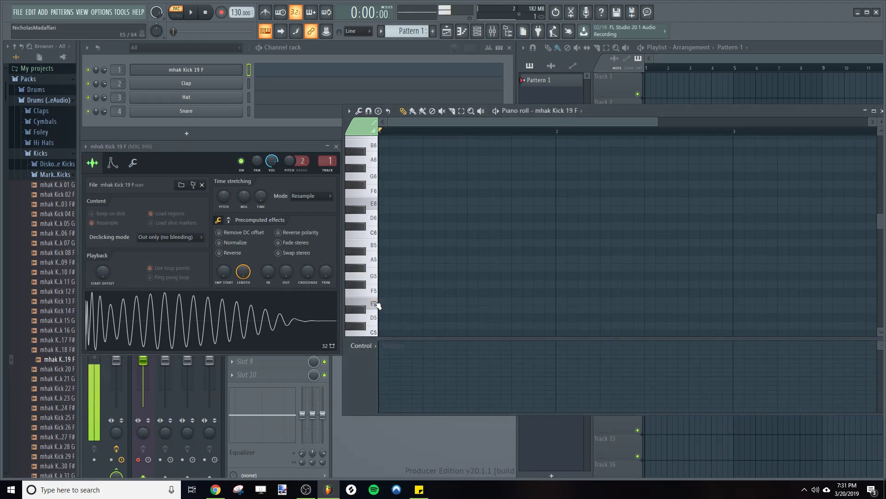
pyautogui.click(377, 304)
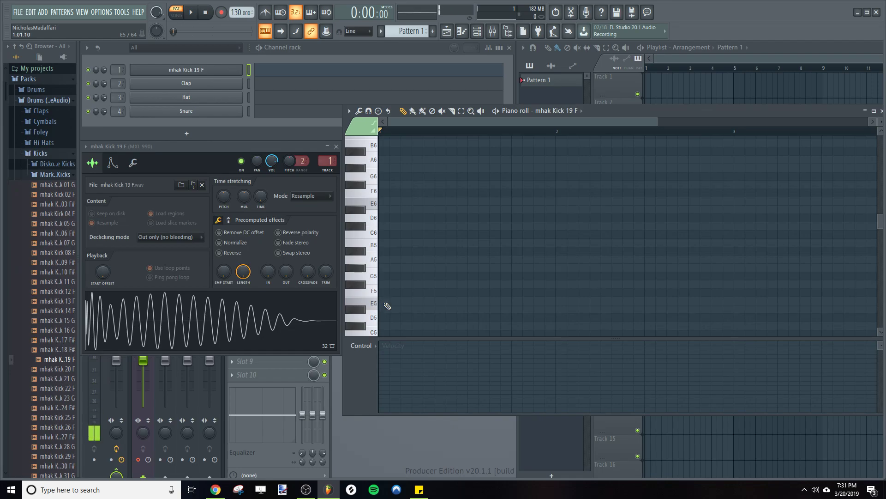
pyautogui.click(376, 311)
pyautogui.click(369, 310)
pyautogui.click(365, 314)
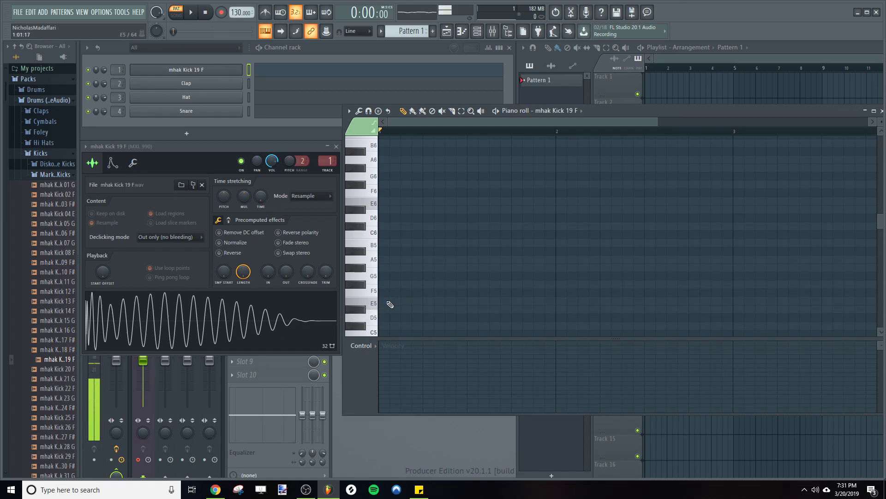
pyautogui.click(369, 300)
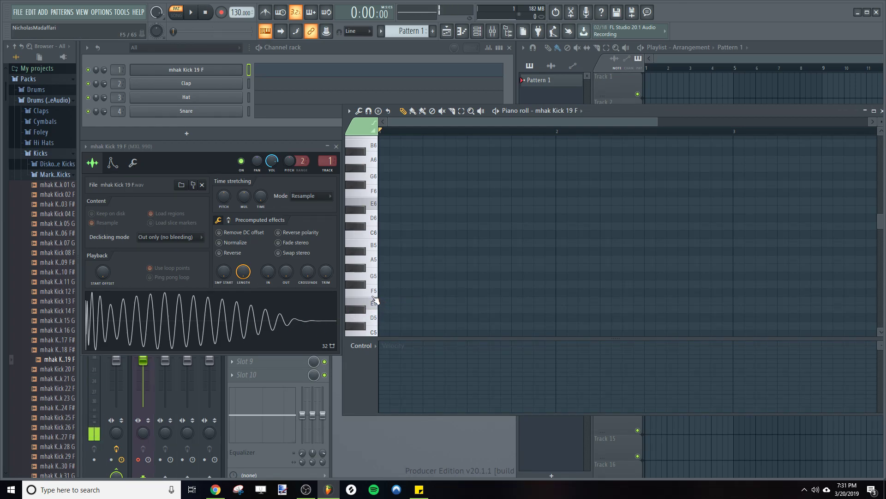
pyautogui.click(375, 300)
pyautogui.click(376, 298)
pyautogui.click(375, 302)
pyautogui.click(372, 316)
pyautogui.click(364, 306)
pyautogui.click(364, 306)
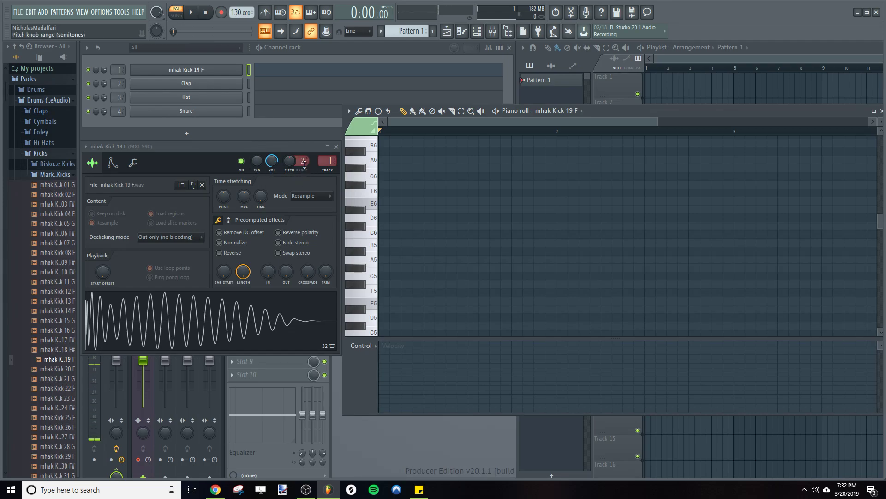
# - Try a pitch knob range of 12 semitones on the mhak Kick 19 F channel
pyautogui.scroll(-1, 304, 161)
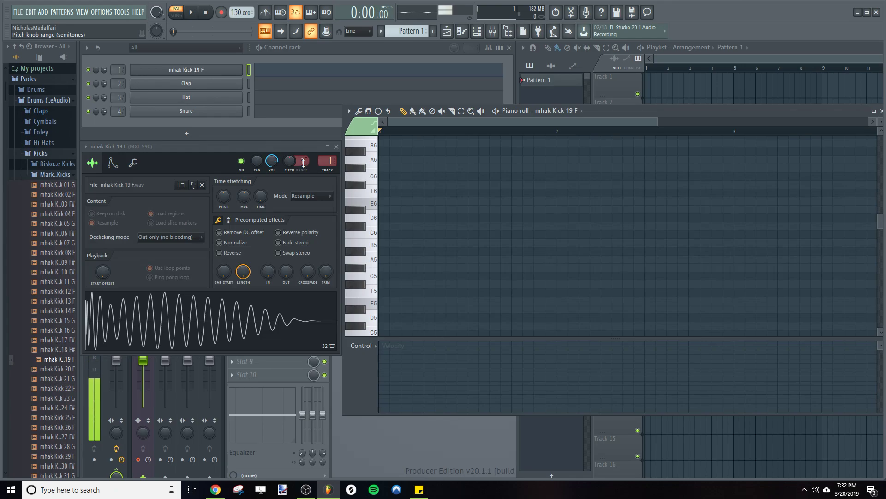
pyautogui.scroll(1, 304, 161)
pyautogui.scroll(1, 304, 162)
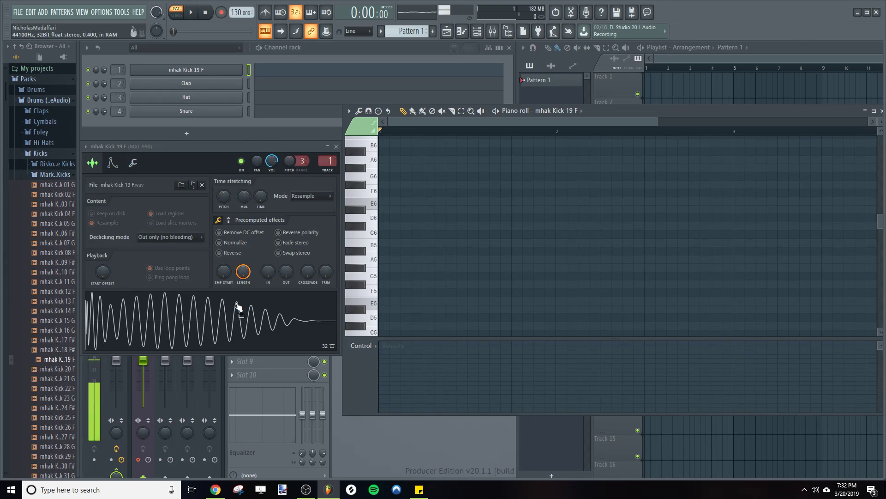
pyautogui.scroll(1, 304, 164)
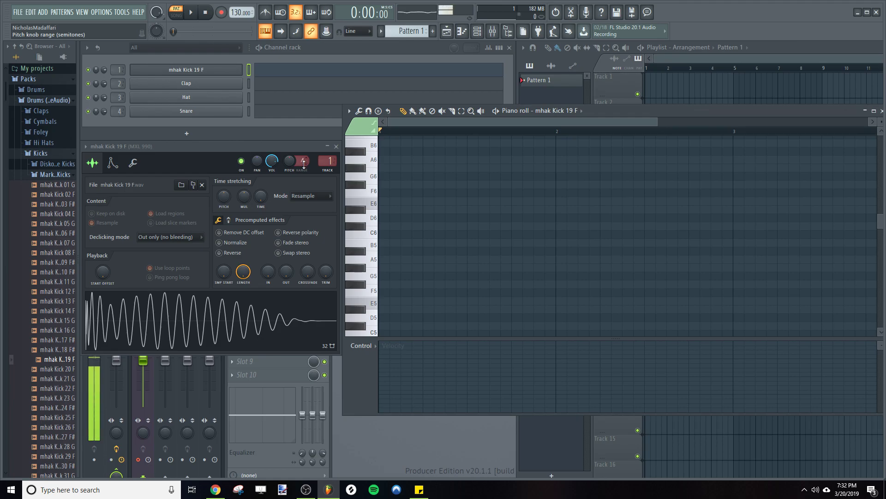
pyautogui.scroll(5, 303, 164)
pyautogui.scroll(2, 304, 164)
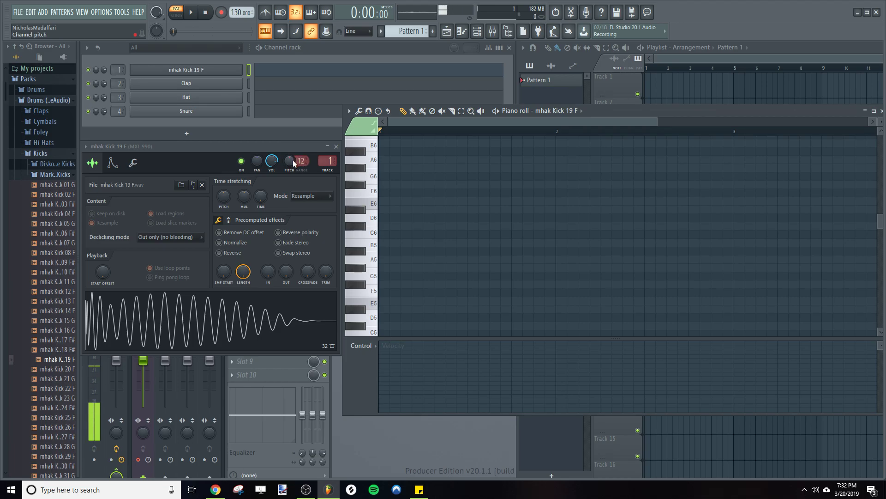
# - Set the kick channel's pitch knob range to 1 semitone and compare the F5 and F#5 keys in the piano roll
pyautogui.scroll(-3, 290, 161)
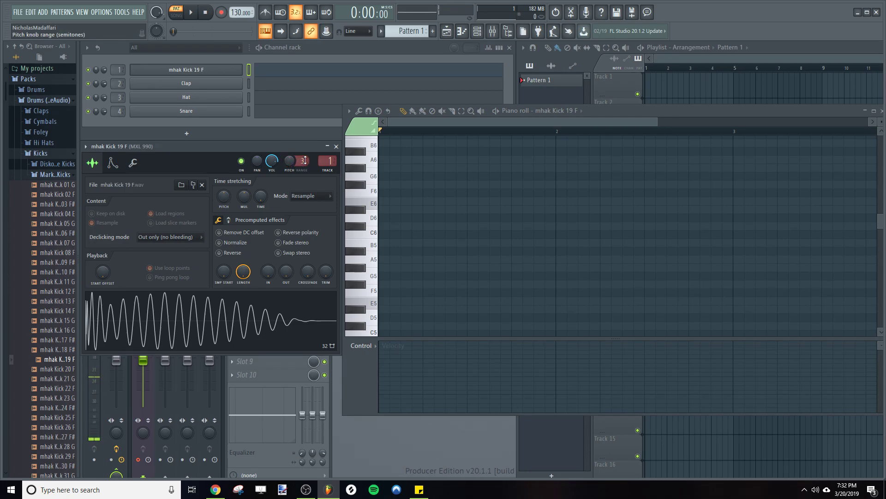
pyautogui.scroll(-2, 302, 160)
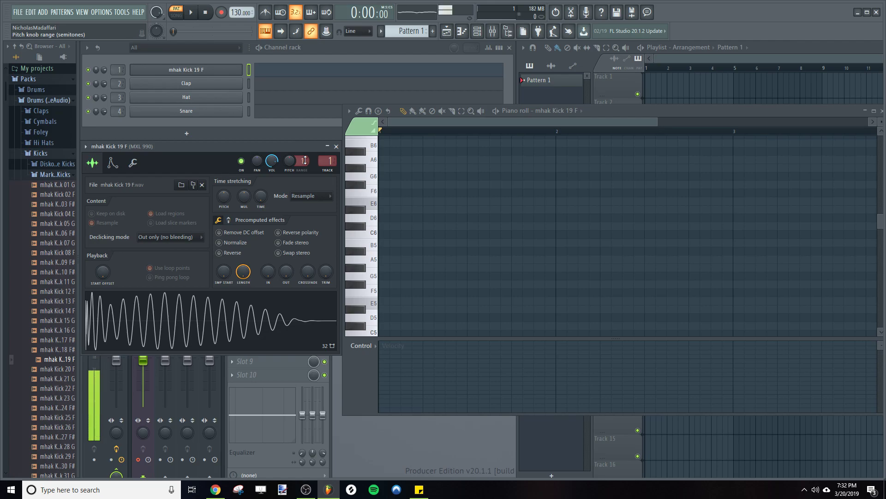
pyautogui.click(368, 290)
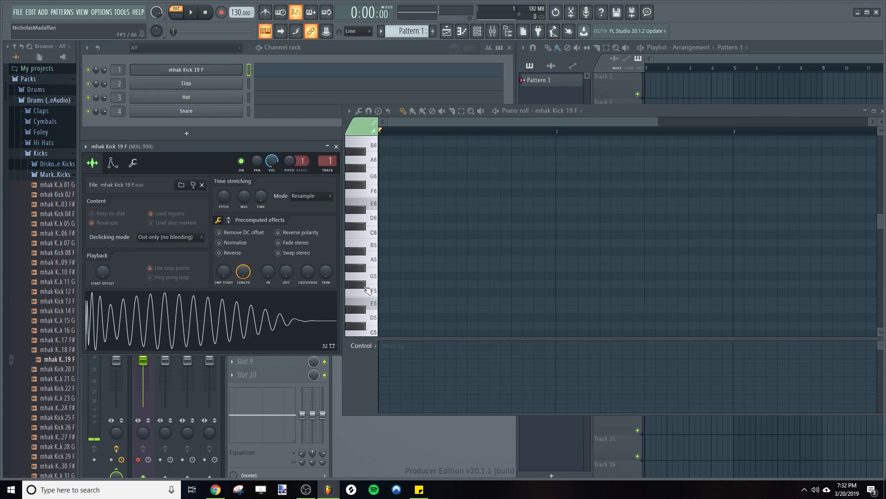
pyautogui.click(368, 291)
pyautogui.click(365, 290)
pyautogui.click(373, 294)
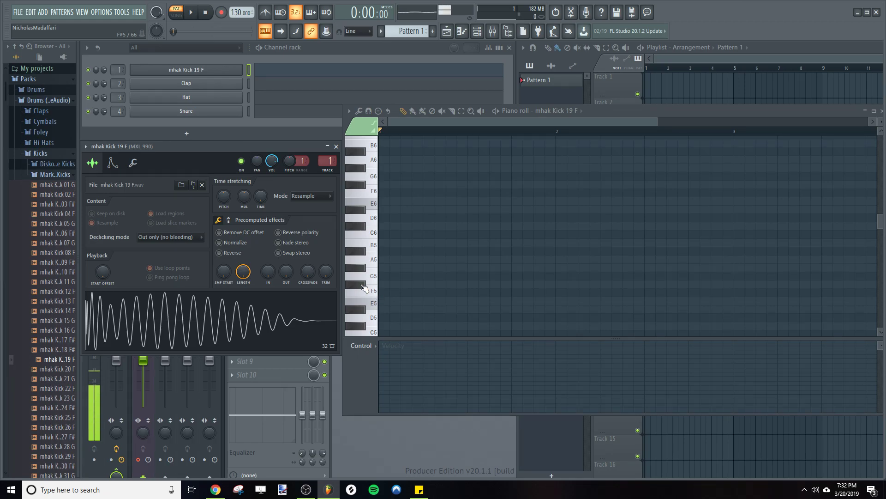
pyautogui.click(365, 289)
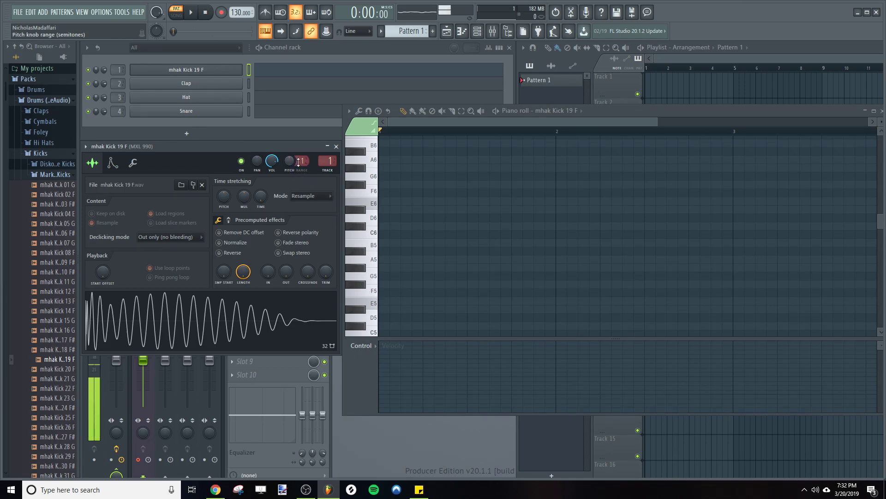
# - Try raising the kick channel's pitch to the top of its range and audition the sample
pyautogui.click(292, 163)
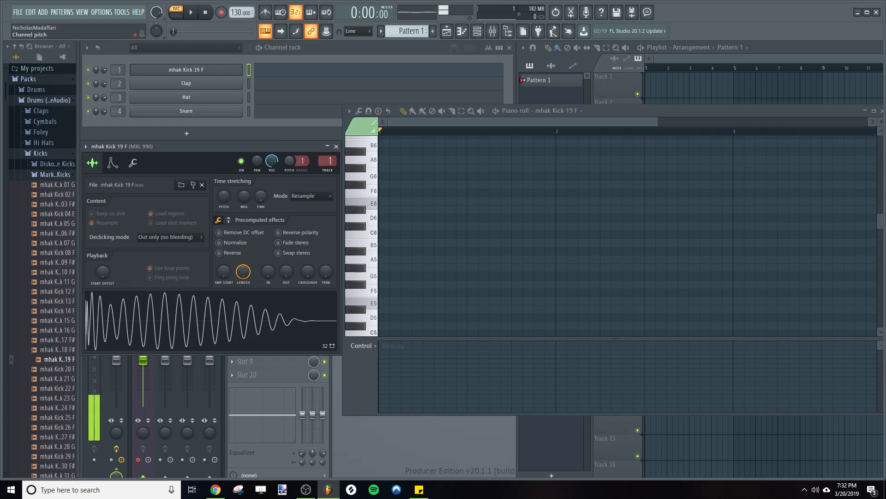
pyautogui.moveTo(290, 161); pyautogui.dragTo(289, 137)
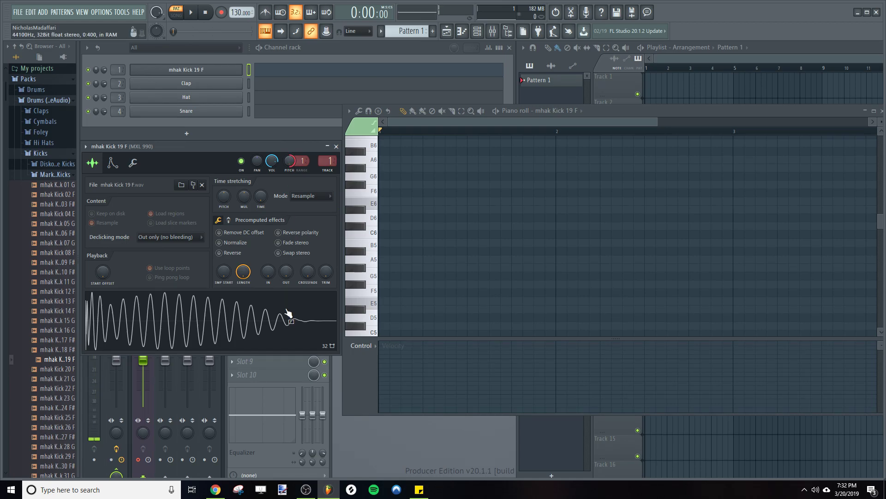
pyautogui.click(214, 318)
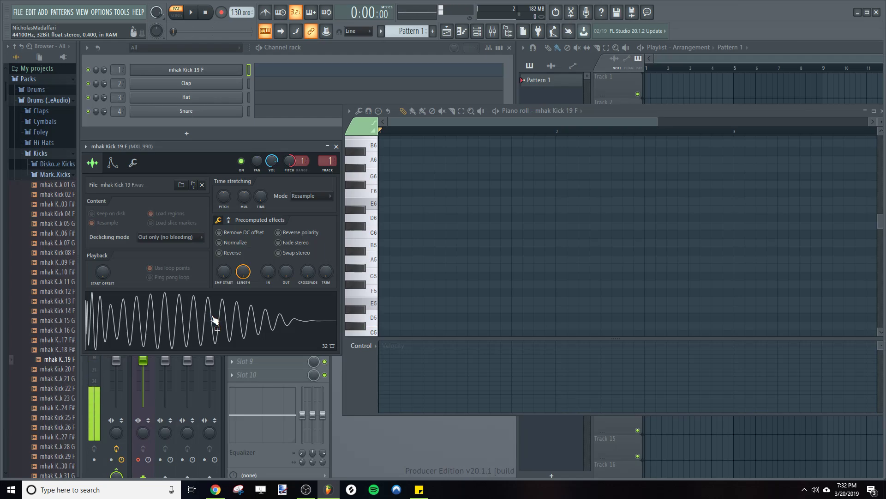
pyautogui.click(259, 317)
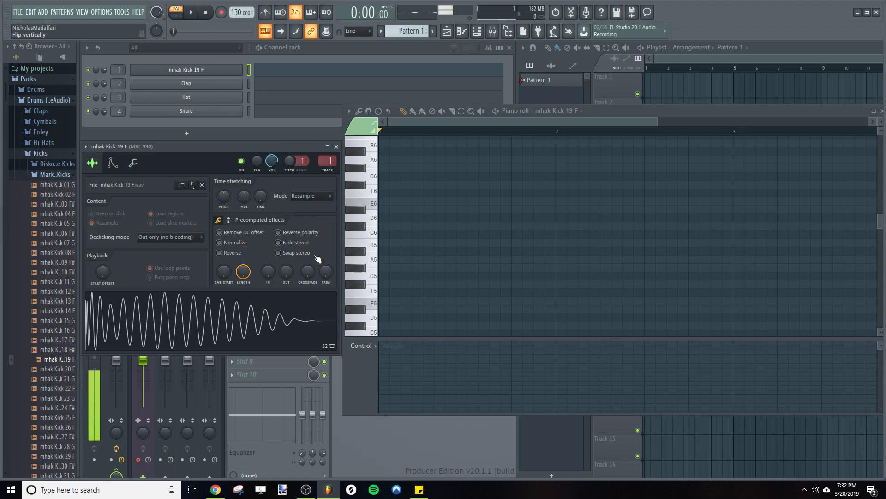
# - Check the F5 and E5 piano roll keys, lower the kick channel's pitch from F to E, and audition the sample
pyautogui.click(376, 295)
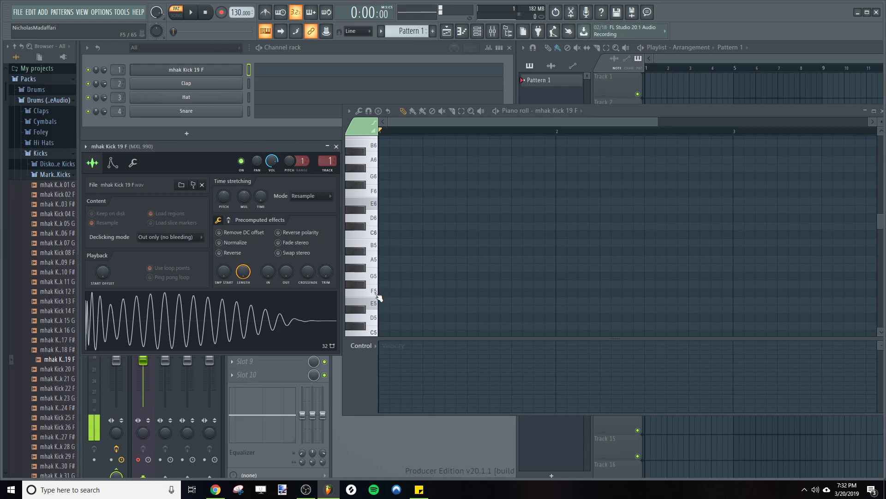
pyautogui.click(375, 307)
pyautogui.click(376, 307)
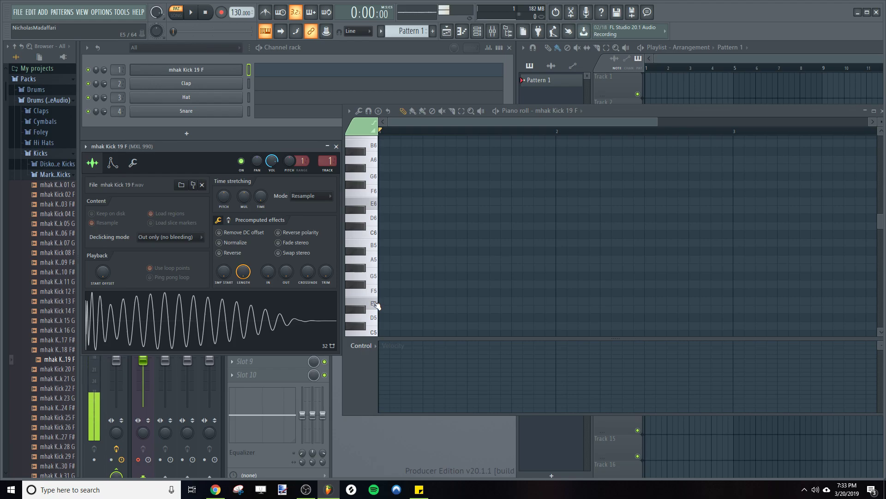
pyautogui.click(376, 307)
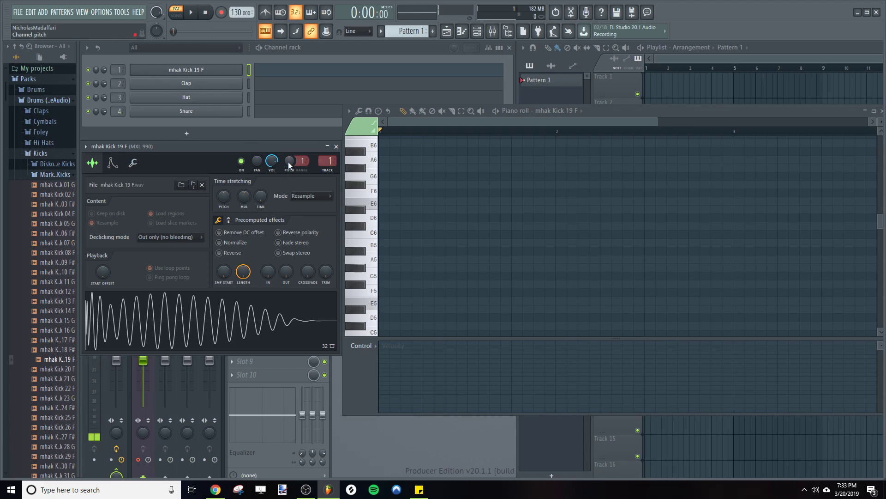
pyautogui.click(264, 322)
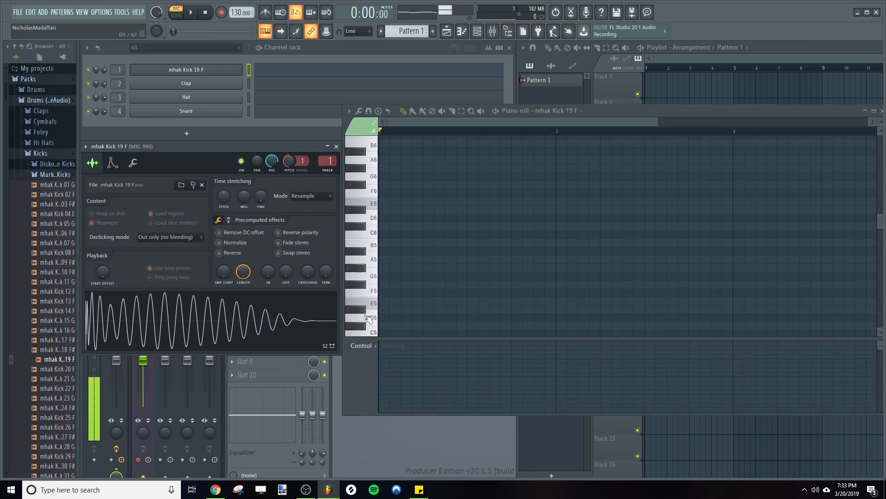
# - Compare the C5 piano roll key with the mhak Kick 19 F sample's own sound
pyautogui.click(375, 333)
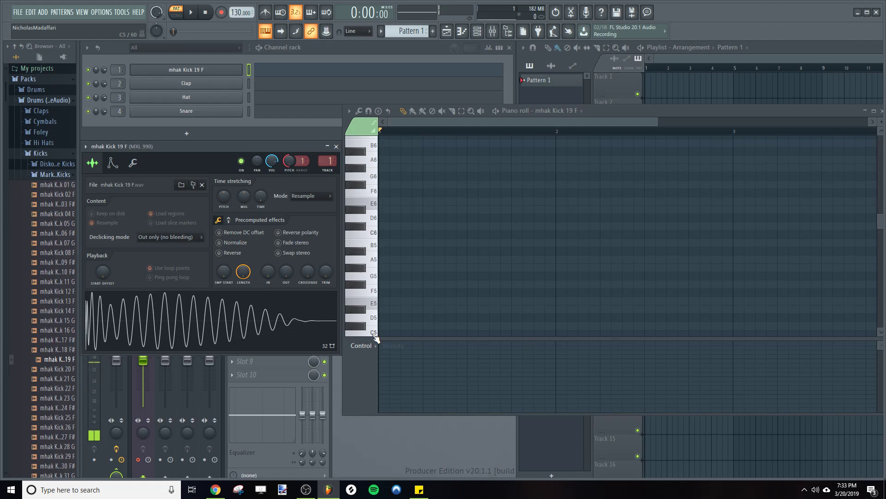
pyautogui.click(376, 338)
pyautogui.click(376, 339)
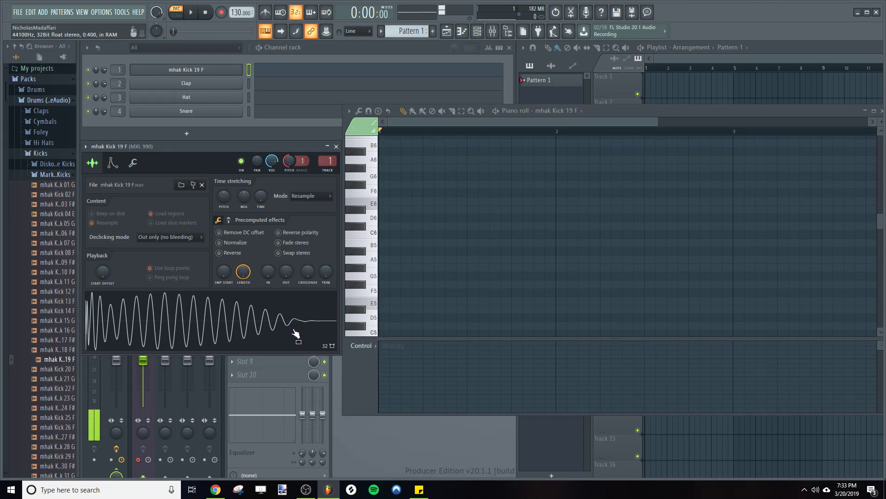
pyautogui.click(270, 337)
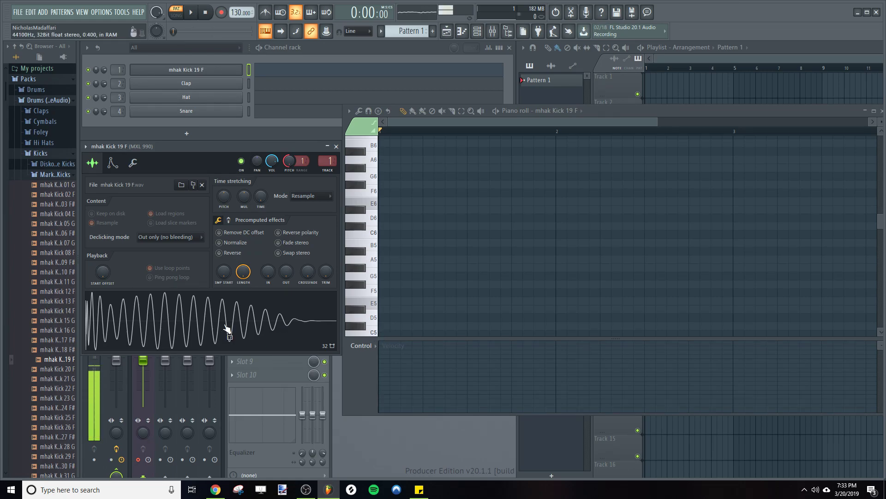
pyautogui.click(372, 333)
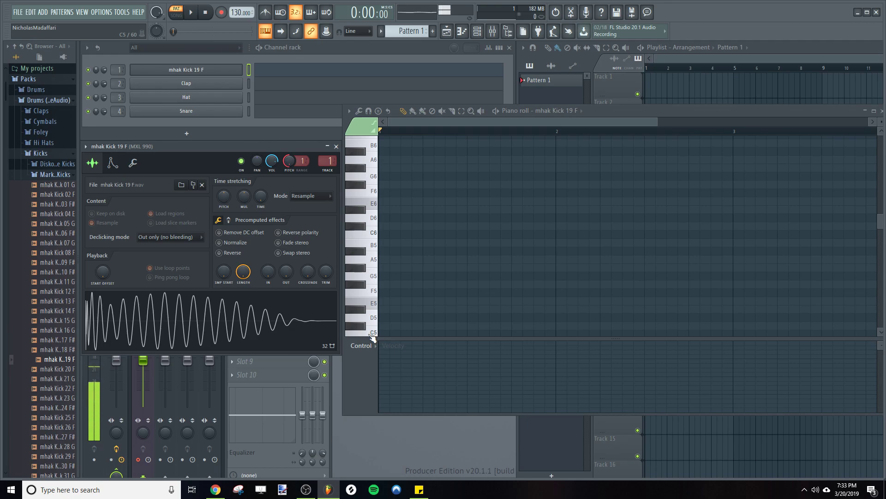
# - Audition the E5 and D5 piano roll keys with the kick
pyautogui.click(377, 305)
pyautogui.click(377, 307)
pyautogui.click(373, 303)
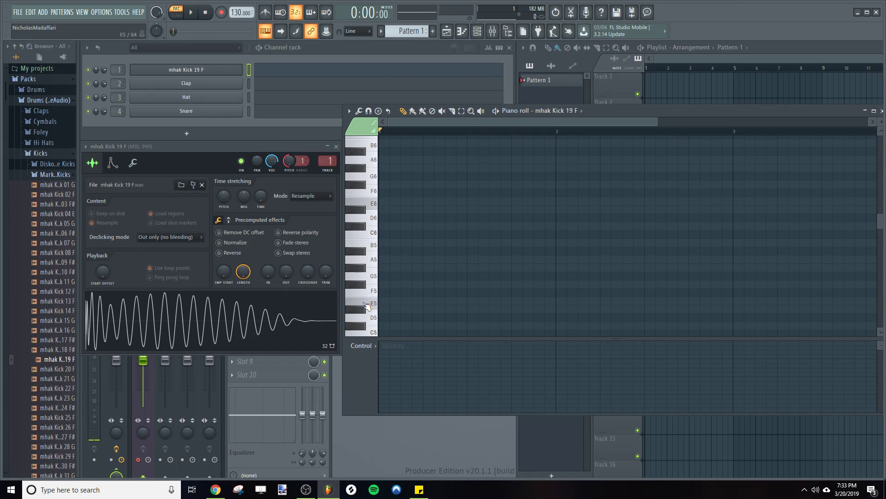
pyautogui.click(361, 301)
pyautogui.click(362, 317)
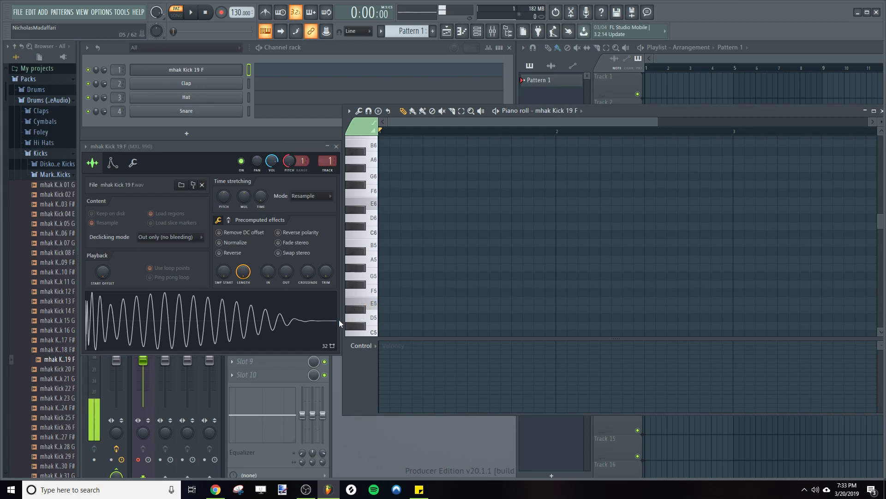
# - Compare the kick on the F5 piano roll key with the neighbouring E5 and D#5 keys
pyautogui.click(377, 306)
pyautogui.click(377, 291)
pyautogui.click(375, 289)
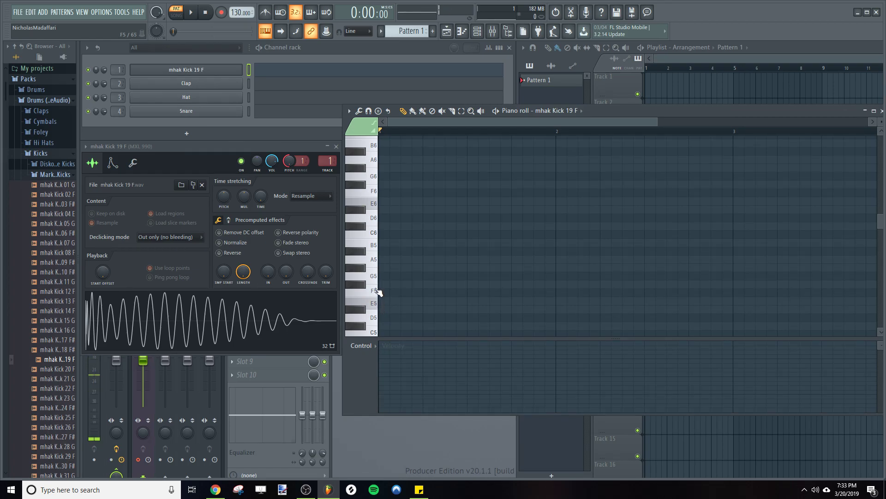
pyautogui.click(376, 289)
pyautogui.click(378, 309)
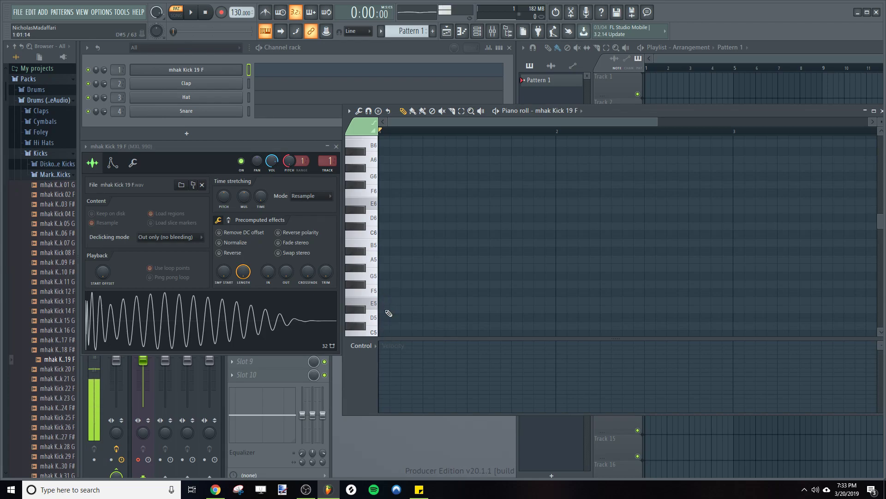
pyautogui.click(379, 310)
pyautogui.click(379, 312)
pyautogui.click(379, 295)
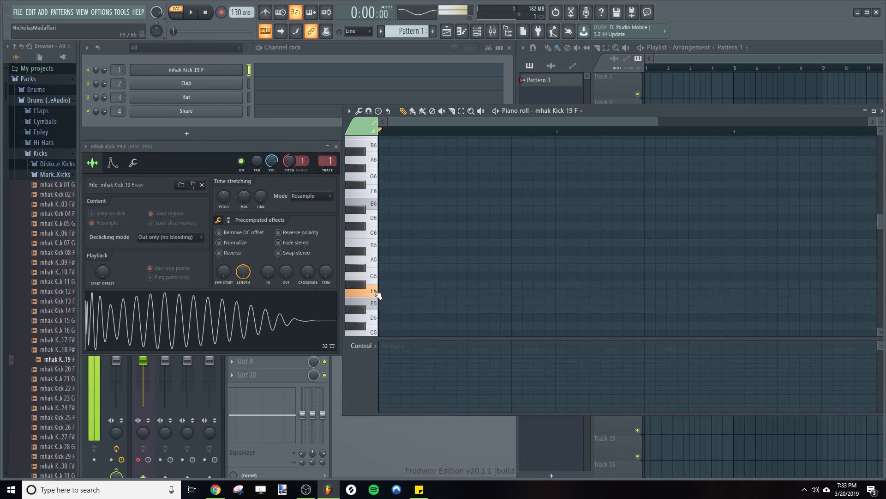
pyautogui.click(376, 301)
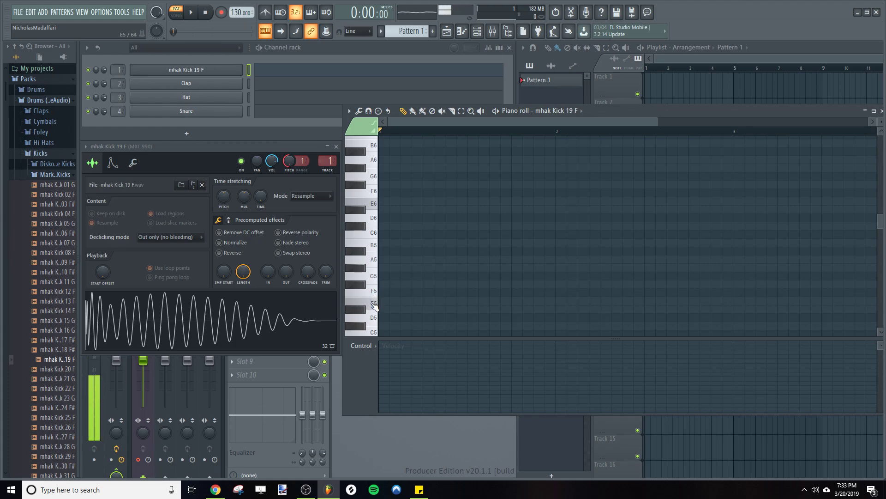
# - Audition the kick repeatedly on the C#5 piano roll key and compare it with E5
pyautogui.click(365, 329)
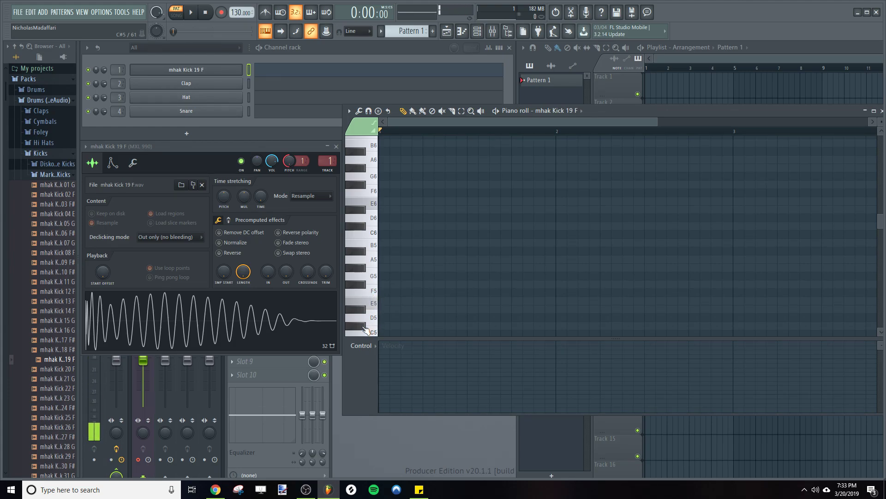
pyautogui.click(364, 330)
pyautogui.click(364, 330)
pyautogui.click(365, 329)
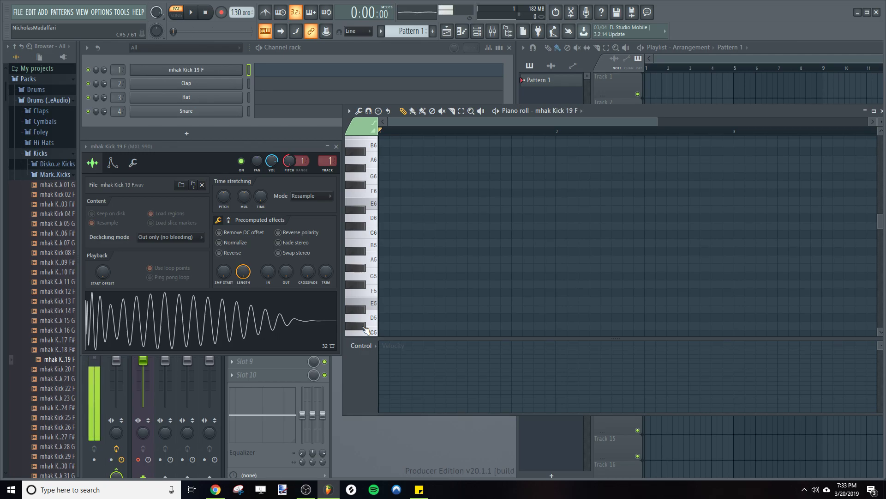
pyautogui.click(374, 303)
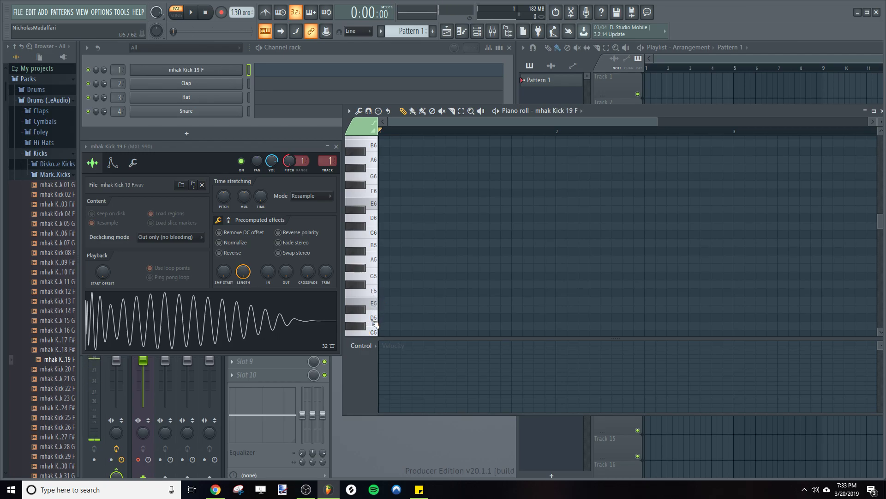
# - Play the piano roll keys down from F5 to C#5 to count the semitones between them
pyautogui.click(377, 289)
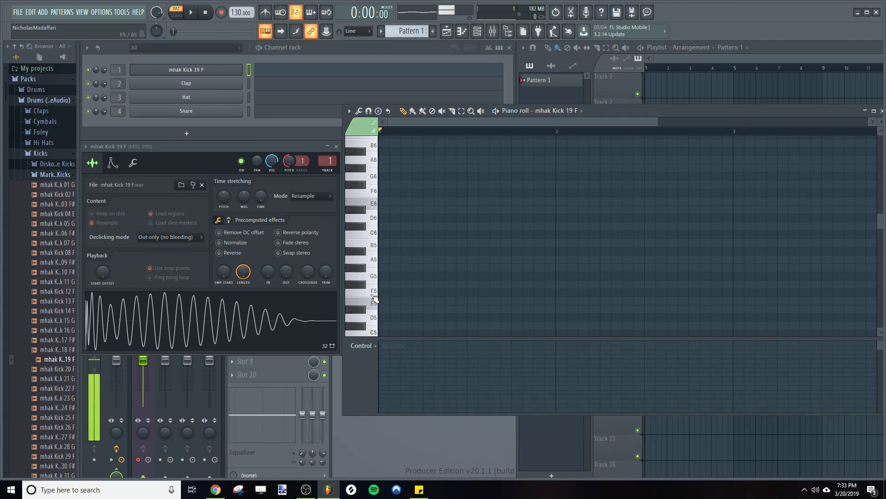
pyautogui.click(374, 303)
pyautogui.click(374, 310)
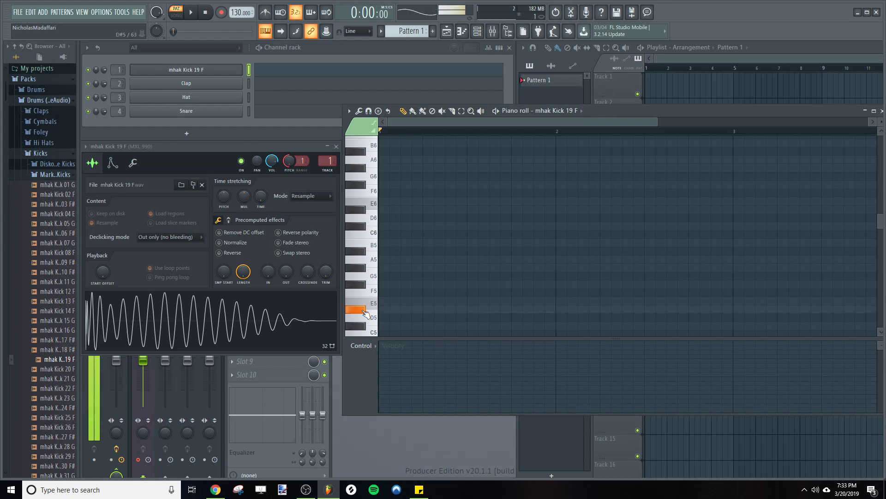
pyautogui.click(374, 323)
pyautogui.click(365, 329)
pyautogui.click(366, 329)
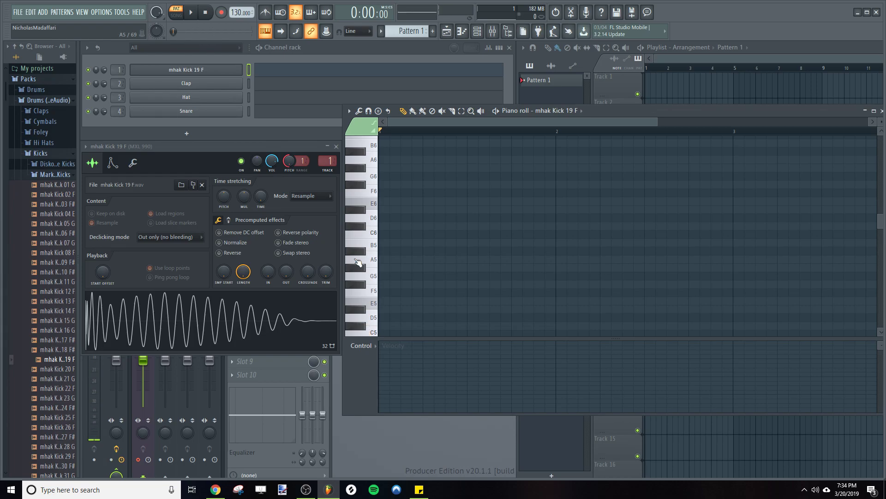
# - Lower the kick channel's pitch from F to C# using a pitch knob range of 4 semitones, and audition the sample
pyautogui.moveTo(302, 163); pyautogui.dragTo(305, 161)
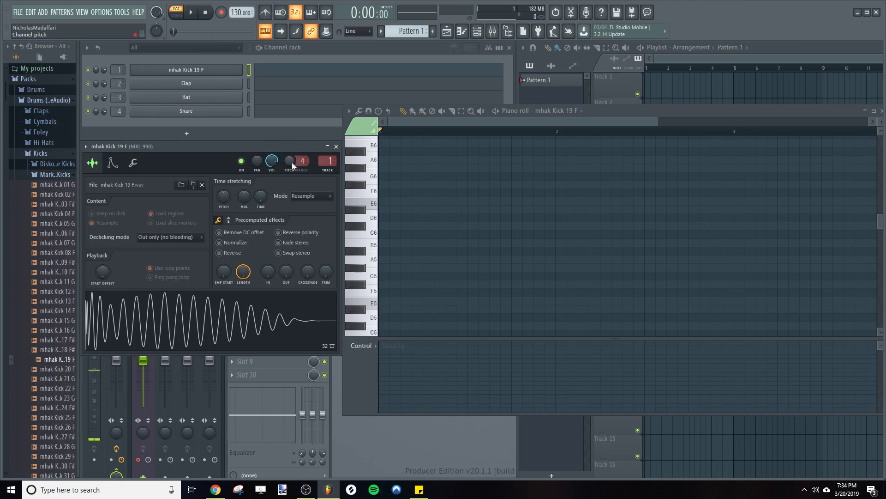
pyautogui.moveTo(291, 159); pyautogui.dragTo(291, 185)
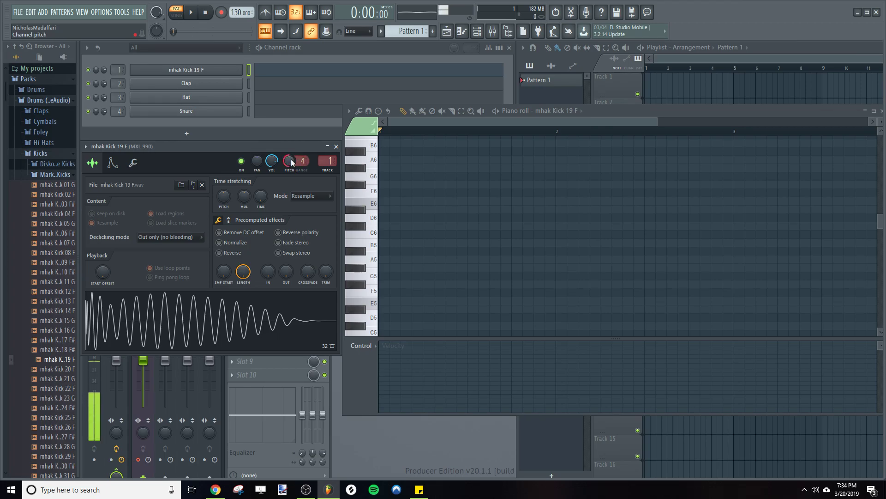
pyautogui.click(187, 328)
pyautogui.click(188, 327)
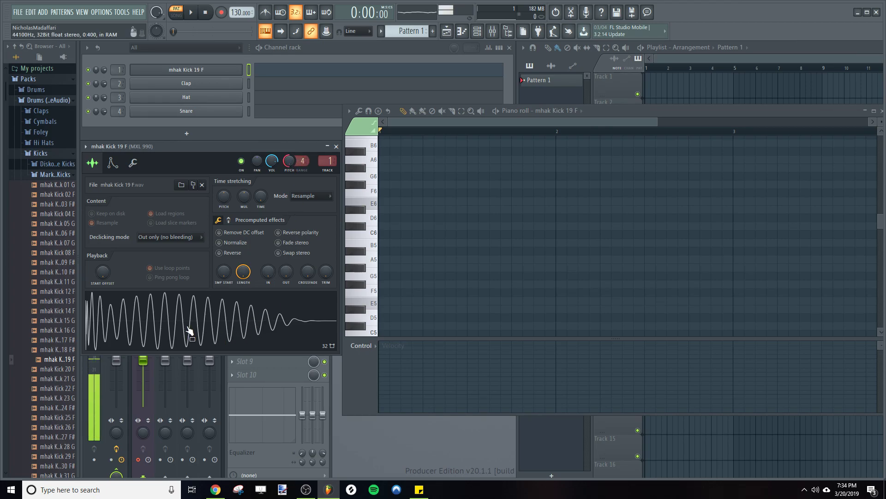
pyautogui.click(192, 328)
pyautogui.click(196, 335)
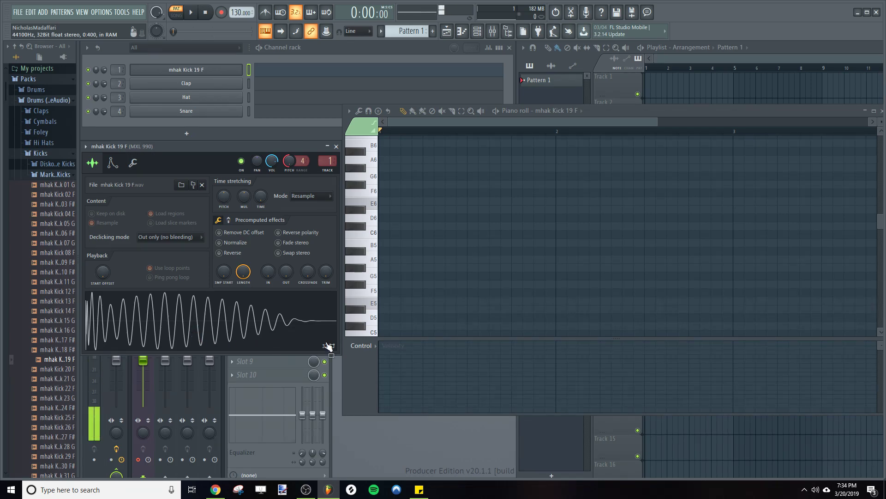
pyautogui.click(359, 327)
pyautogui.click(203, 326)
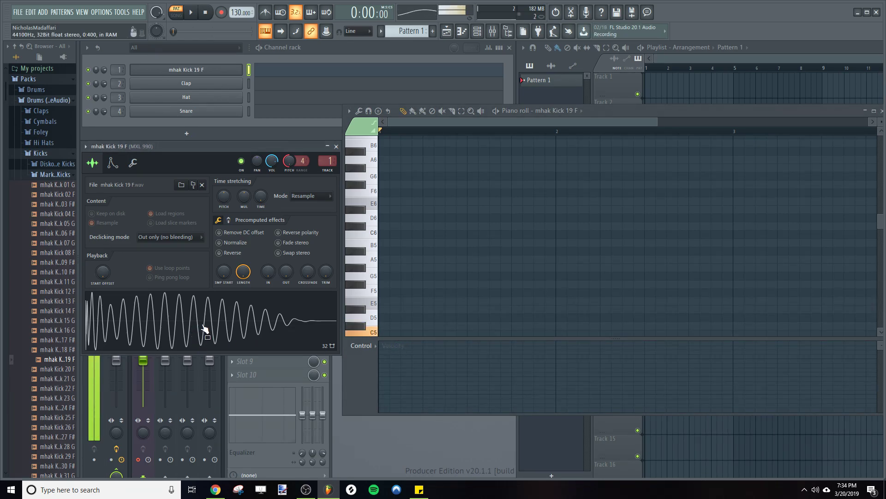